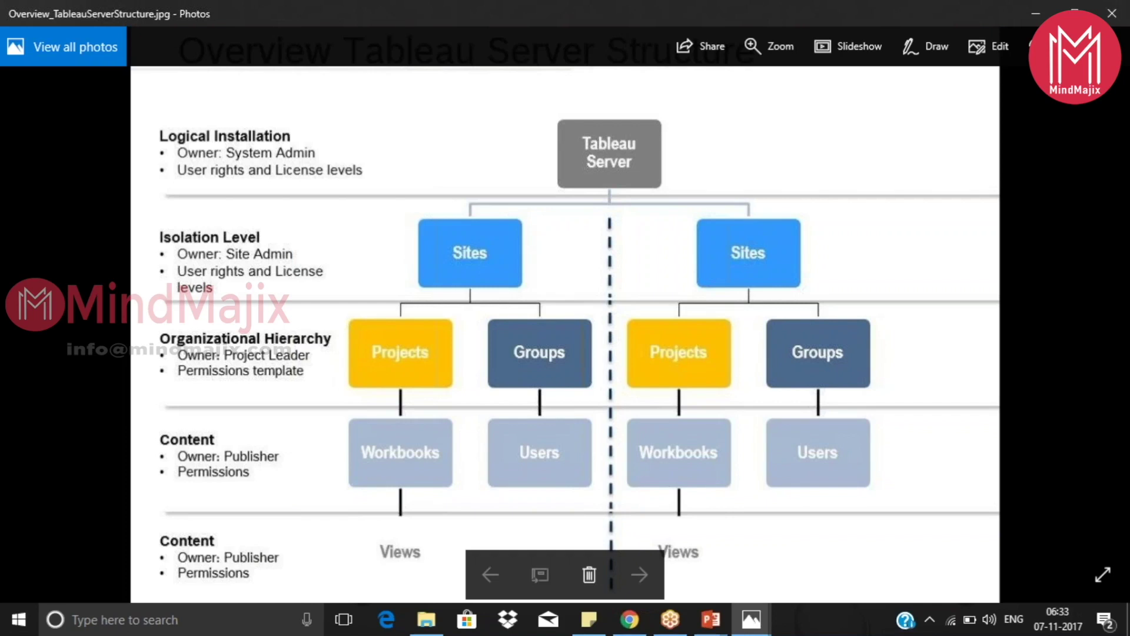
Open the Tableau VM from the Azure dashboard and start it from its Overview toolbar.
{"action": "key", "text": "alt+Tab"}
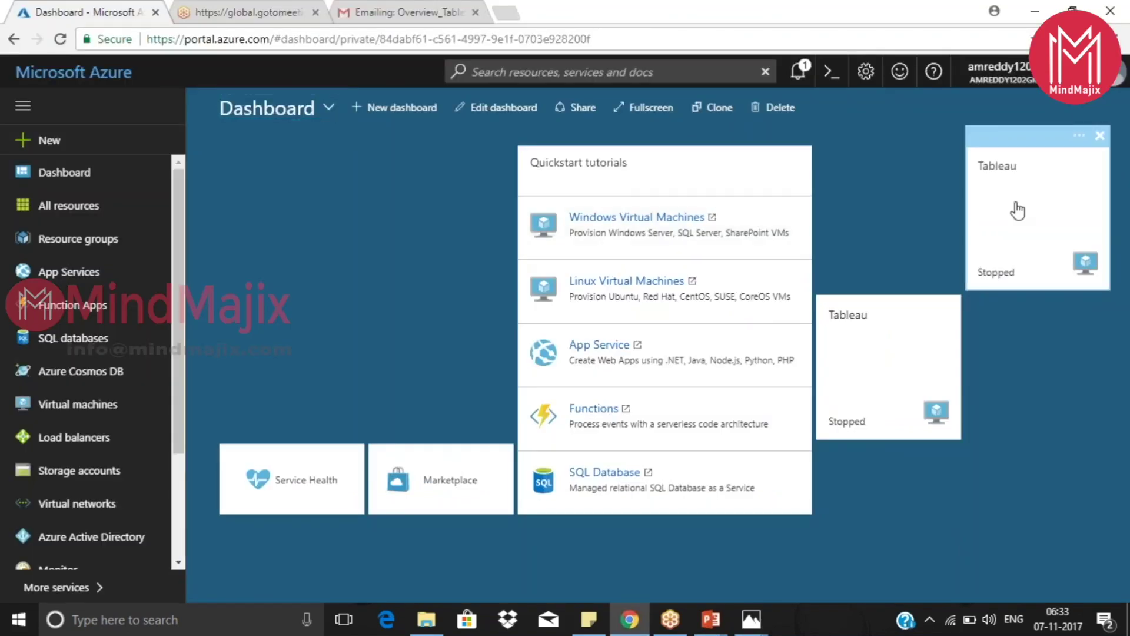
{"action": "left_click", "coordinate": [939, 210]}
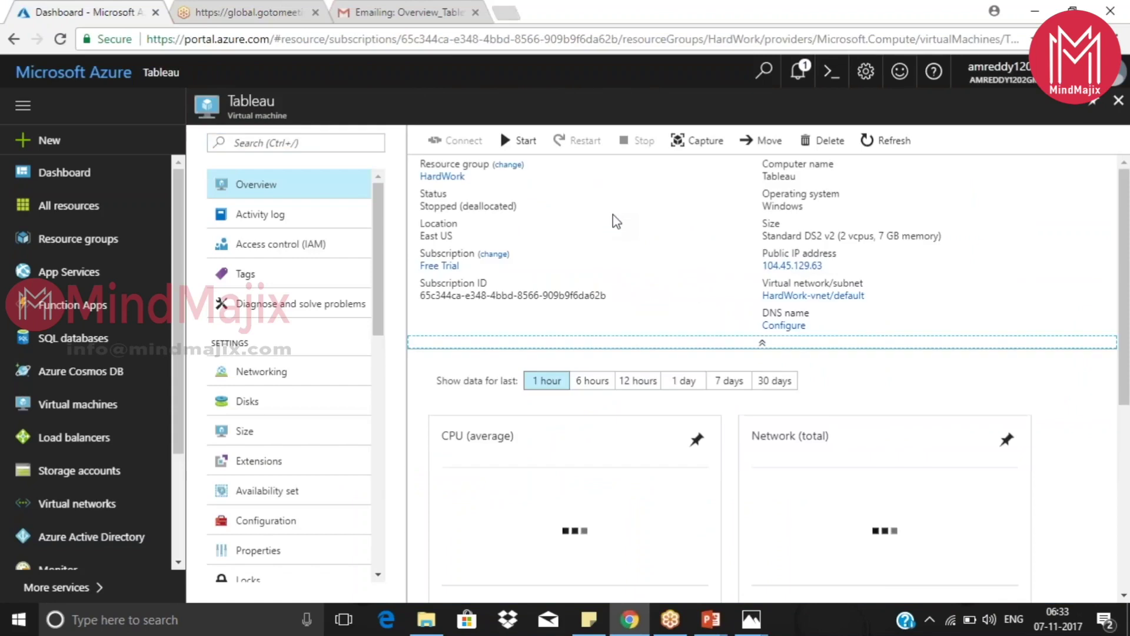
{"action": "left_click", "coordinate": [518, 141]}
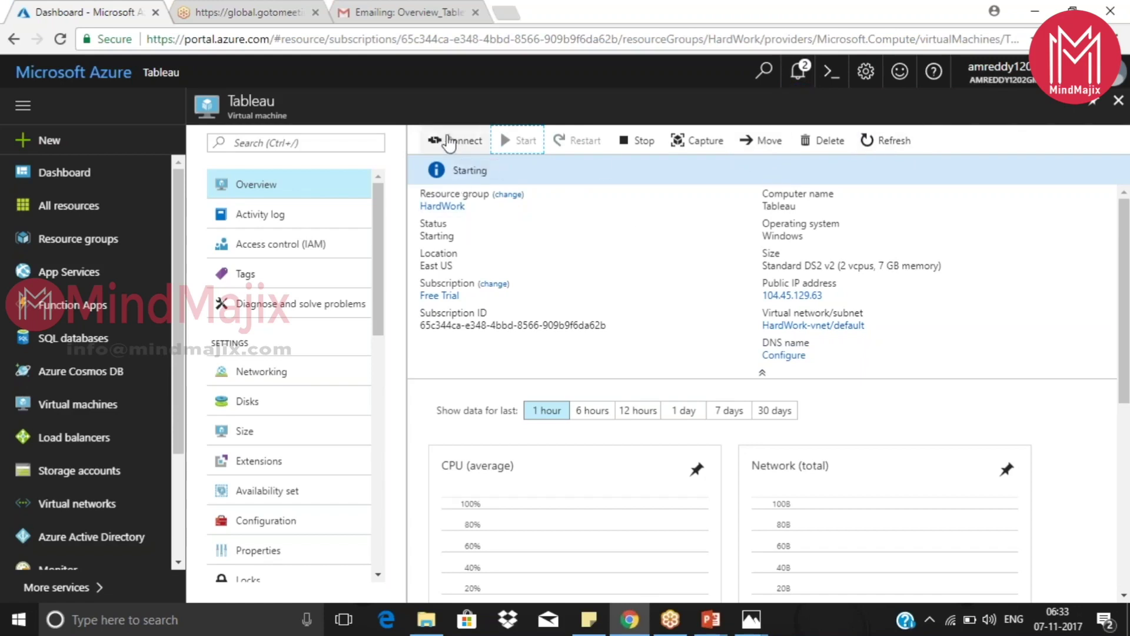
Download the VM's RDP file and try connecting with Tableau (7).rdp, dismissing the error.
{"action": "left_click", "coordinate": [454, 146]}
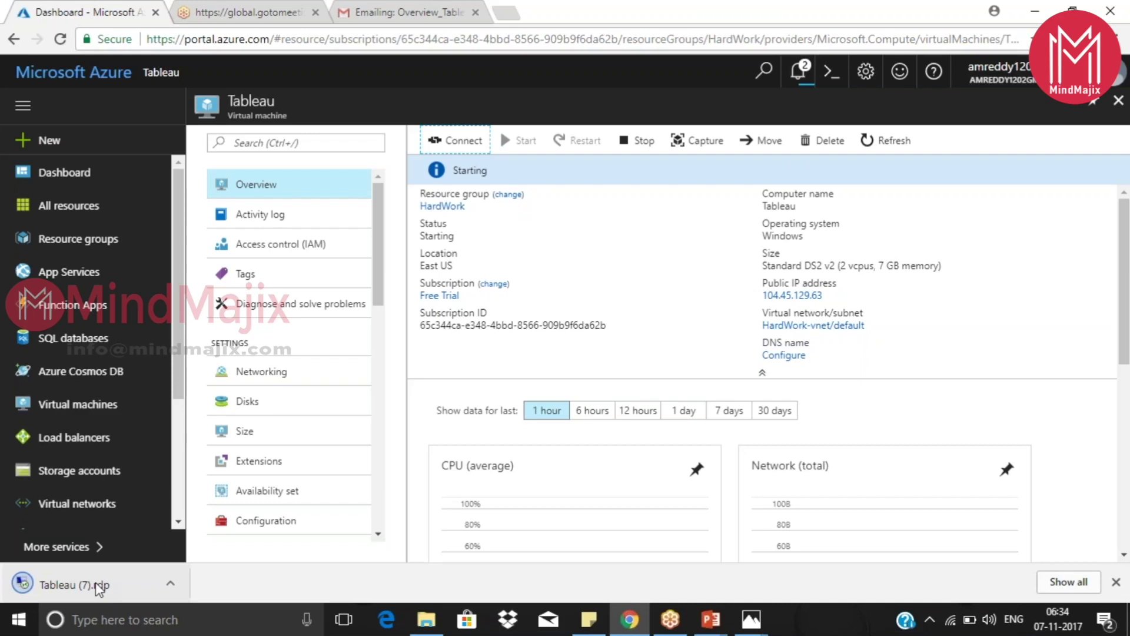
{"action": "left_click", "coordinate": [99, 585]}
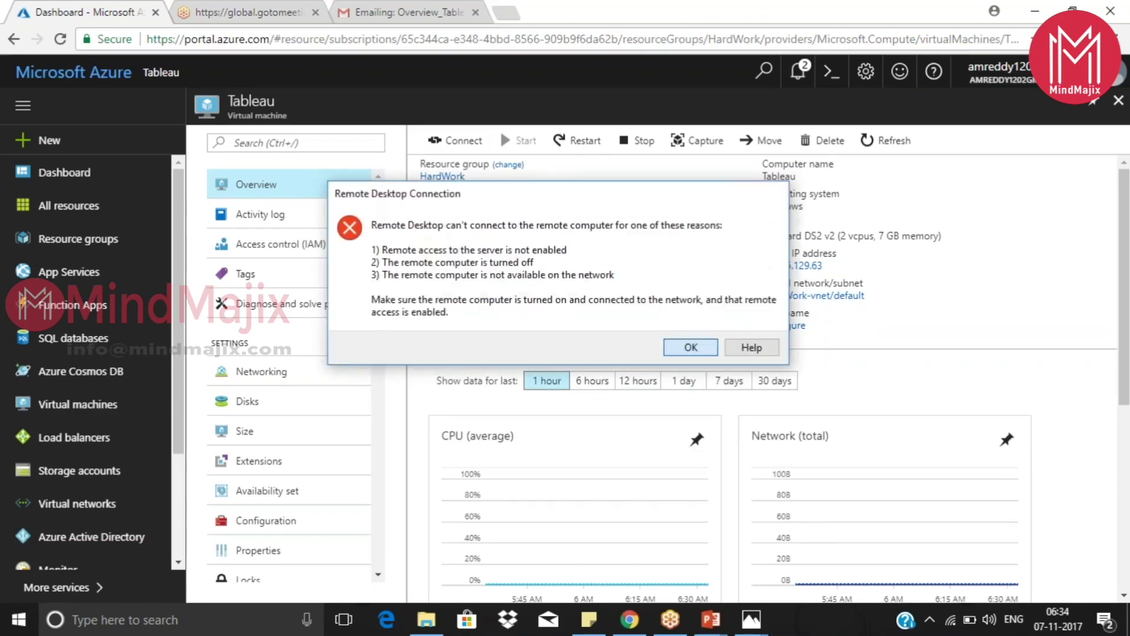
{"action": "key", "text": "Return"}
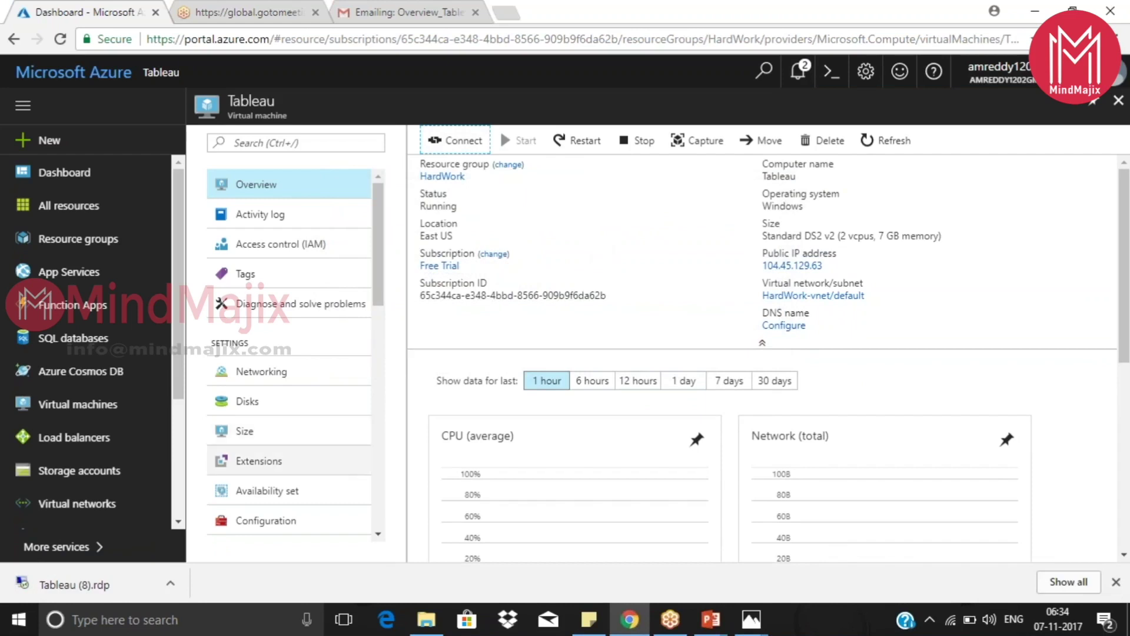
Retry the remote connection with the newest Tableau .rdp file from the Downloads list.
{"action": "left_click", "coordinate": [94, 586]}
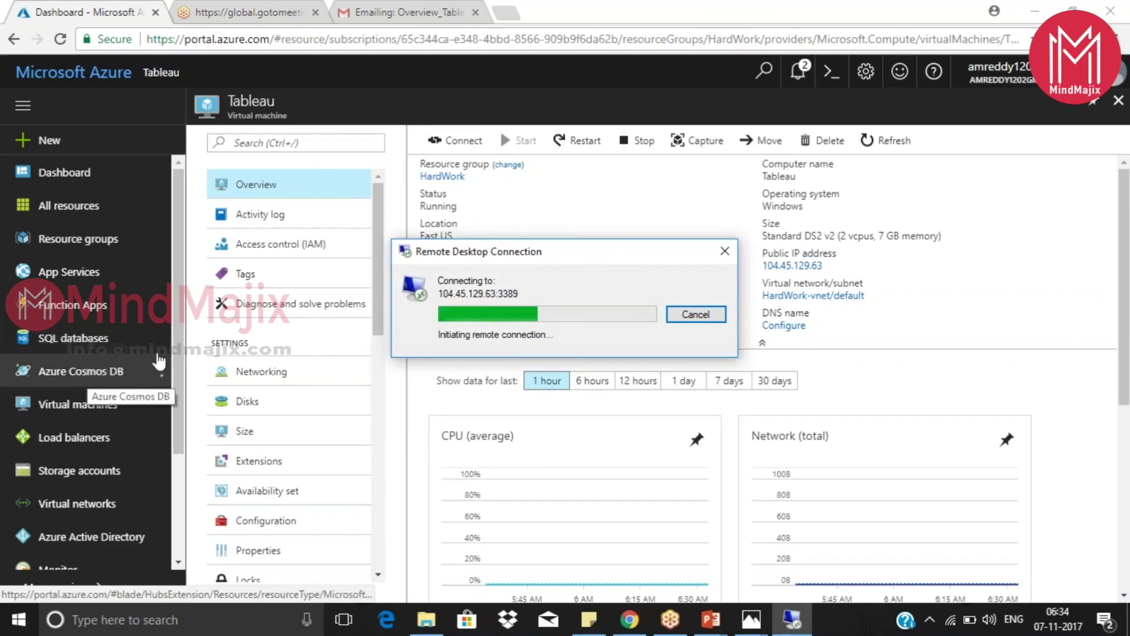
{"action": "left_click", "coordinate": [696, 314]}
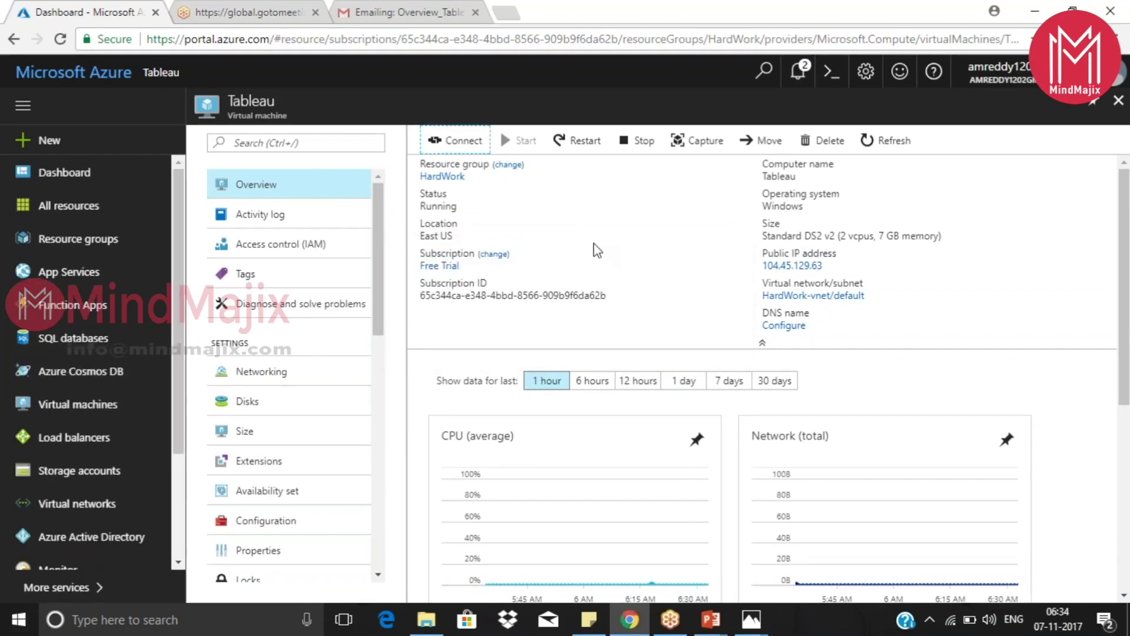
{"action": "key", "text": "ctrl+j"}
{"action": "left_click", "coordinate": [423, 165]}
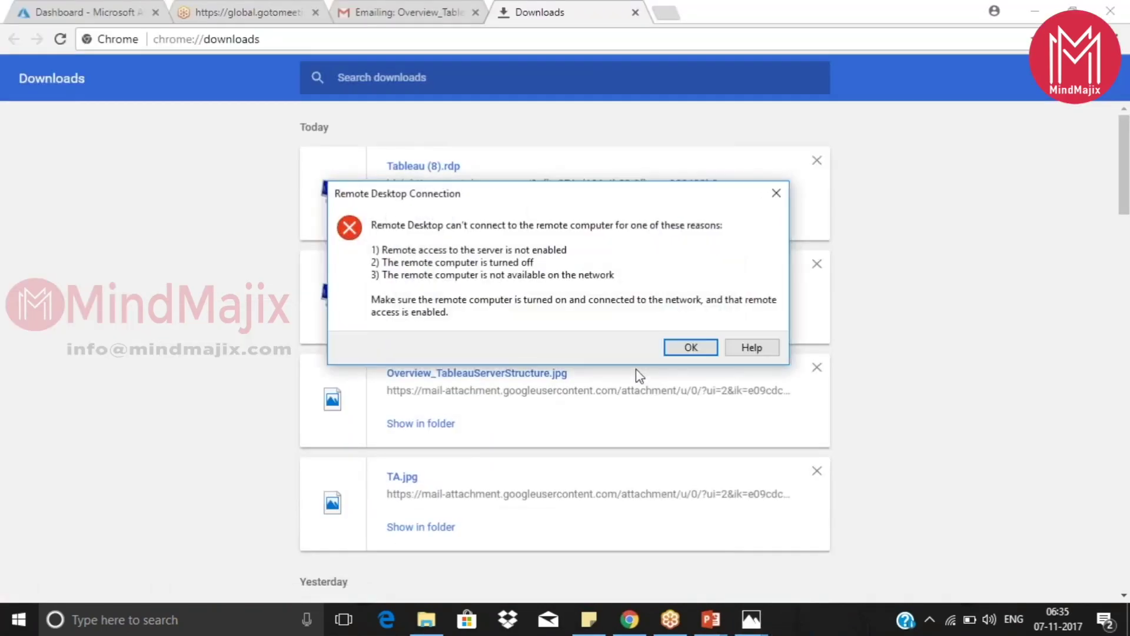
Clear the connection errors and restart the Tableau VM from the portal, confirming with Yes.
{"action": "left_click", "coordinate": [689, 346]}
{"action": "key", "text": "ctrl+1"}
{"action": "left_click", "coordinate": [458, 140]}
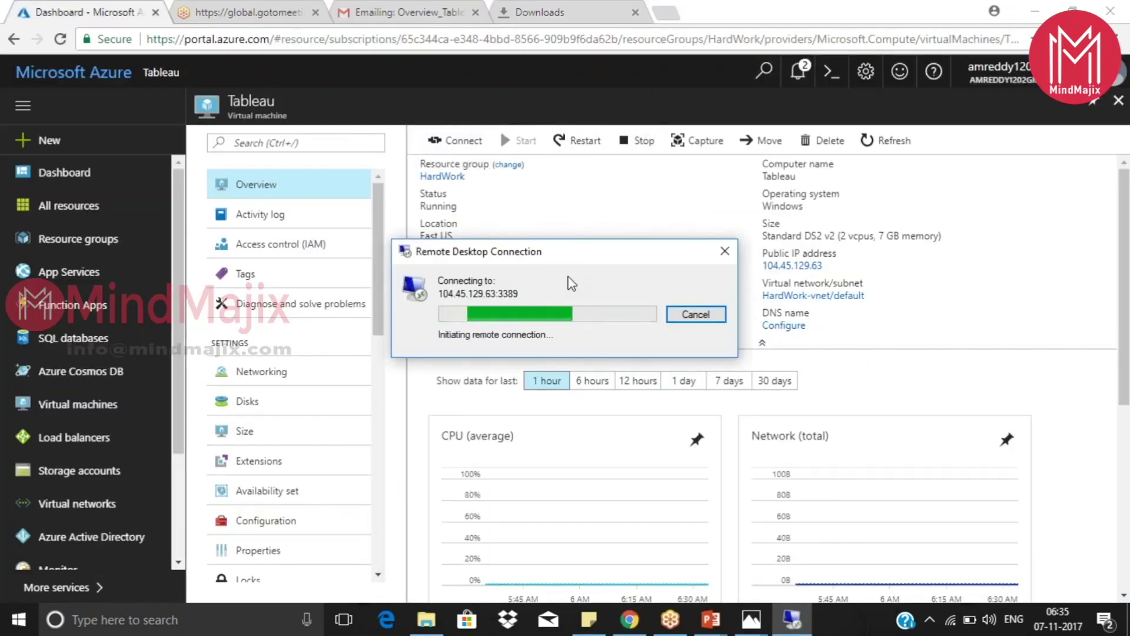
{"action": "key", "text": "Return"}
{"action": "left_click", "coordinate": [577, 141]}
{"action": "left_click", "coordinate": [462, 259]}
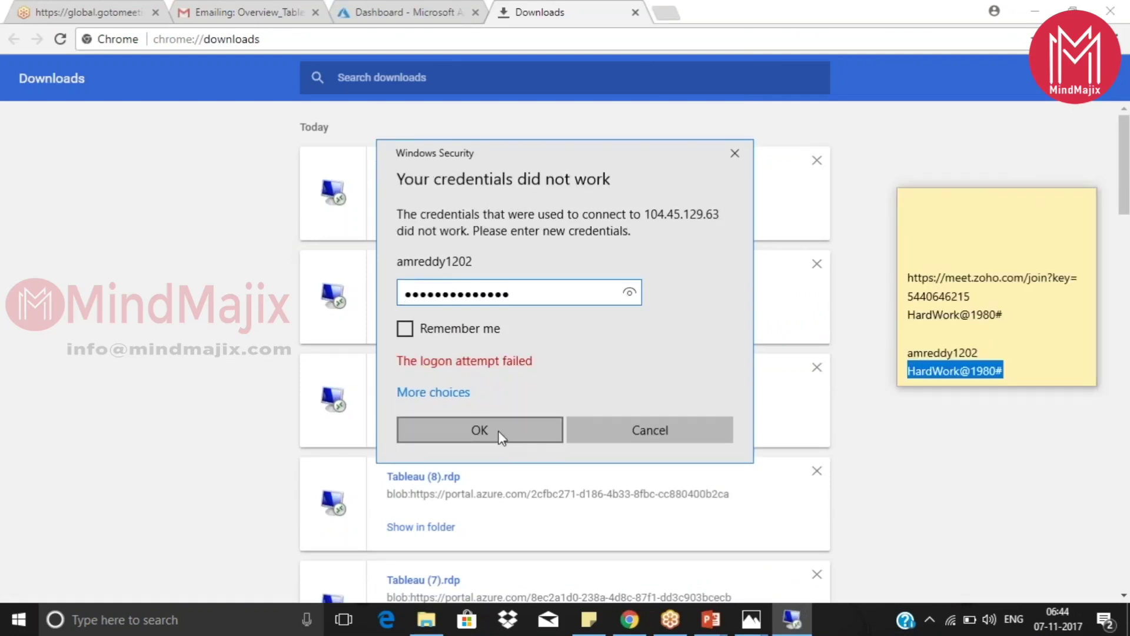
Sign in to the VM, dismiss the console and Shutdown Event Tracker, then minimize the session.
{"action": "left_click", "coordinate": [501, 437]}
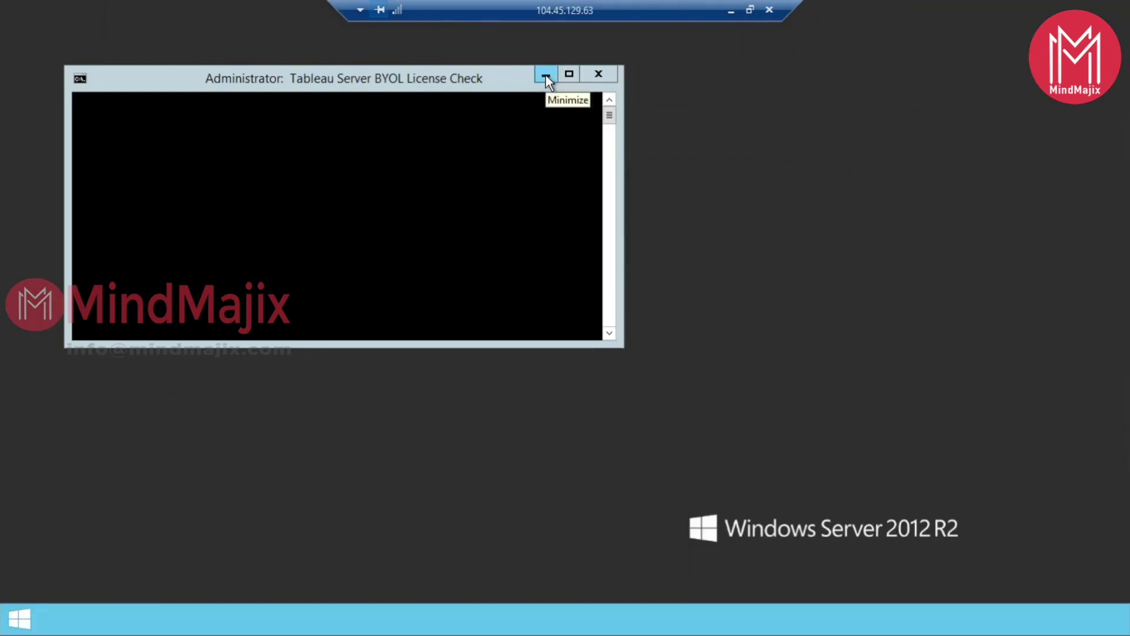
{"action": "left_click", "coordinate": [546, 75]}
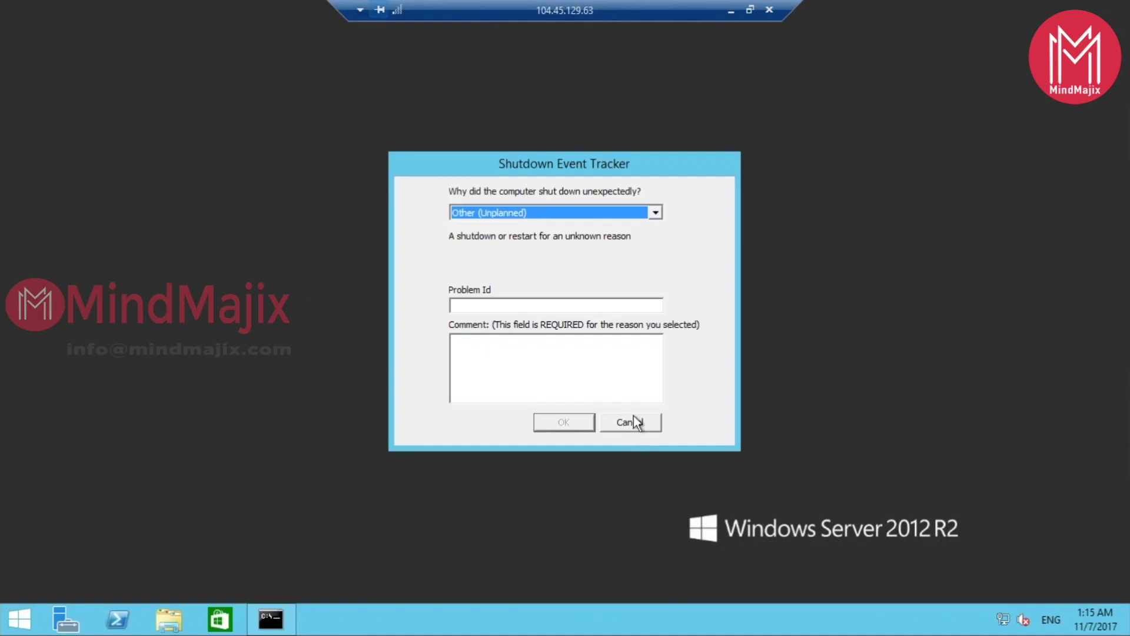
{"action": "left_click", "coordinate": [634, 420]}
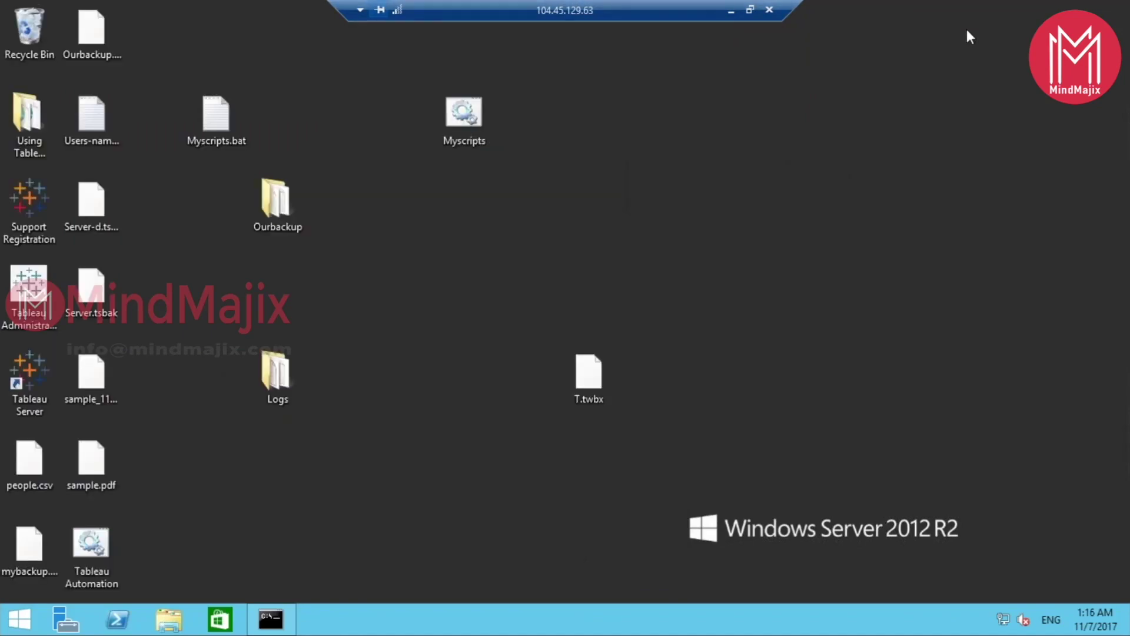
{"action": "left_click", "coordinate": [730, 14]}
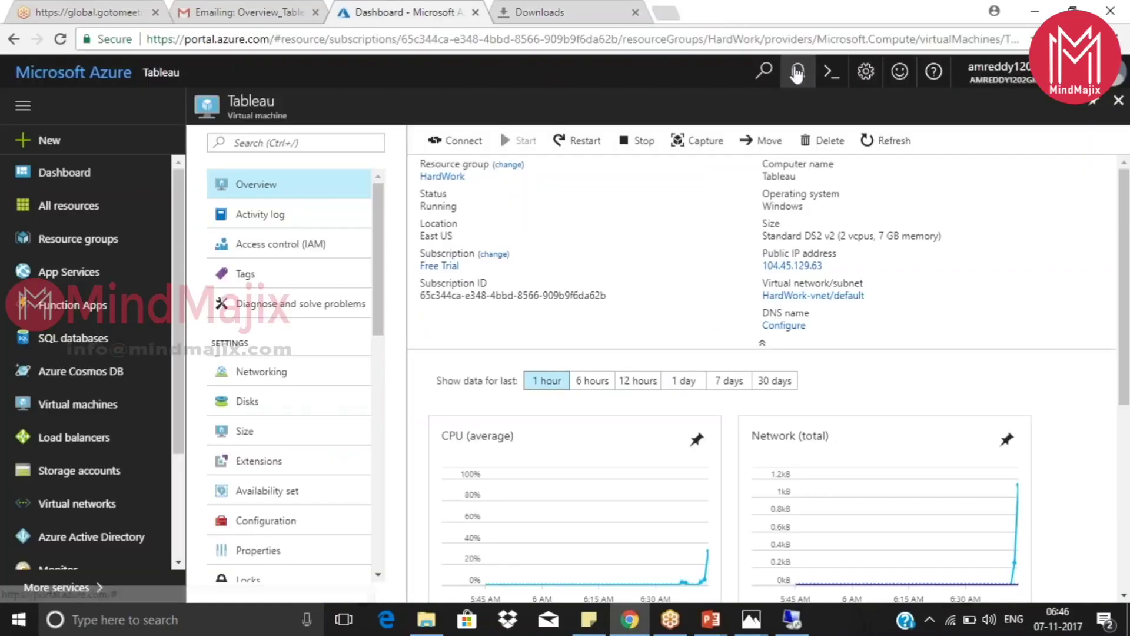
Check the portal notifications for the VM start, then return to the remote desktop session.
{"action": "left_click", "coordinate": [798, 71]}
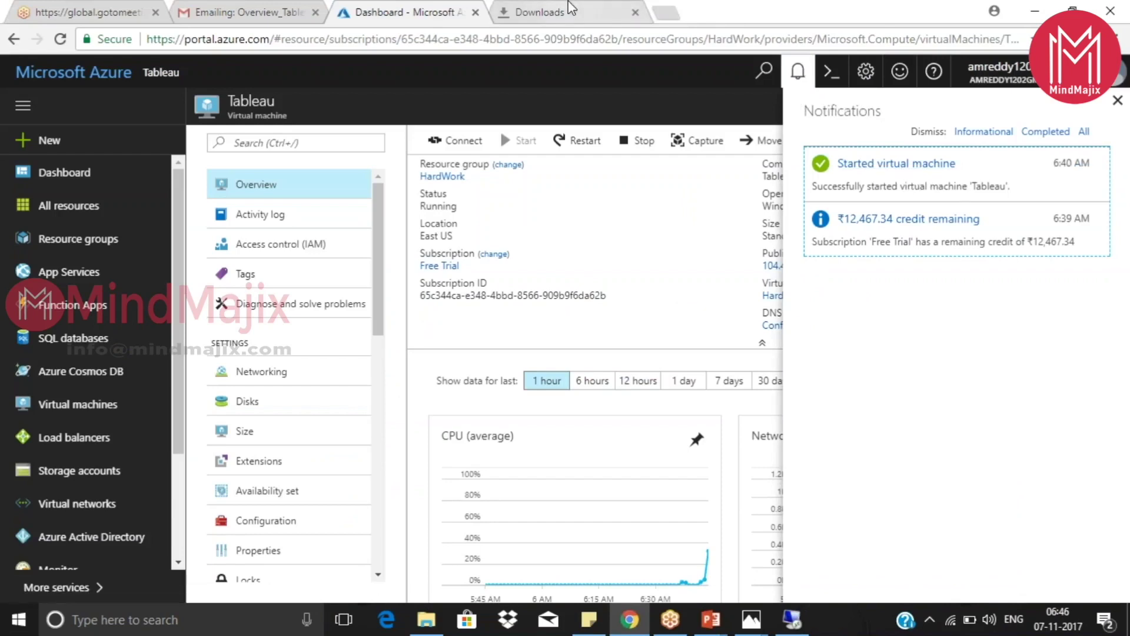
{"action": "key", "text": "alt+Tab"}
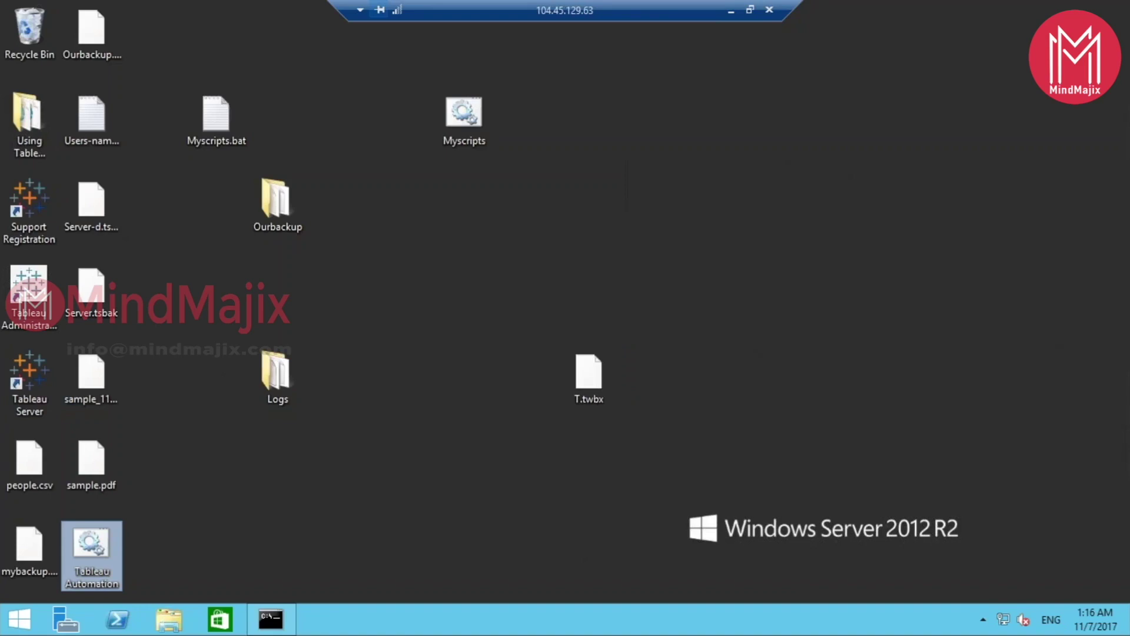
Open the Tableau Automation script in Notepad via Edit and maximize the window.
{"action": "right_click", "coordinate": [99, 556]}
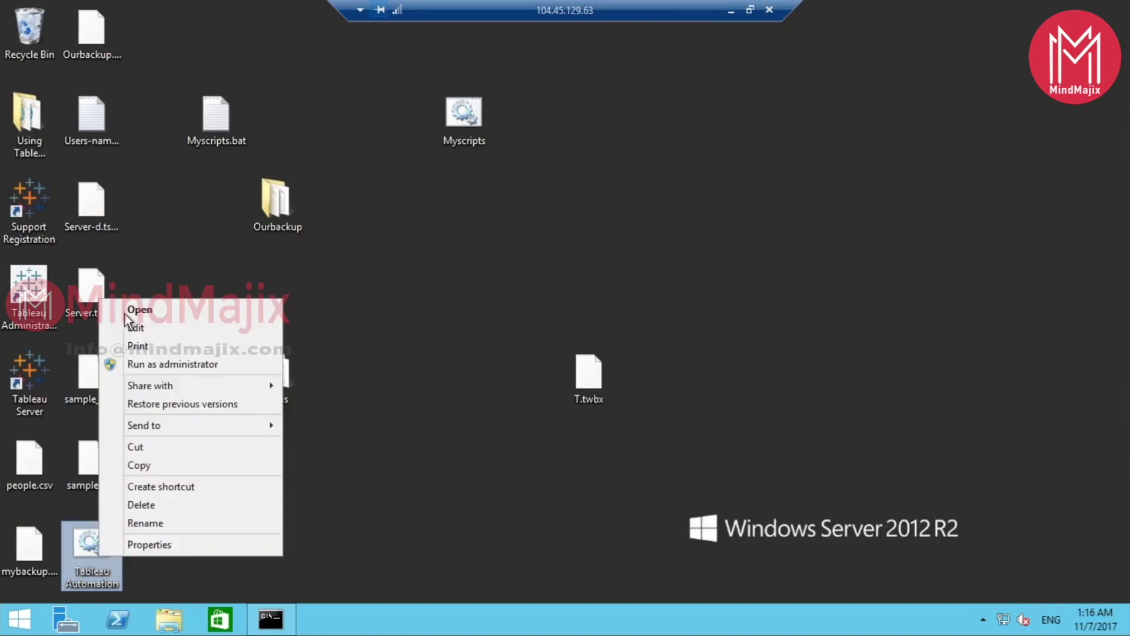
{"action": "left_click", "coordinate": [145, 322]}
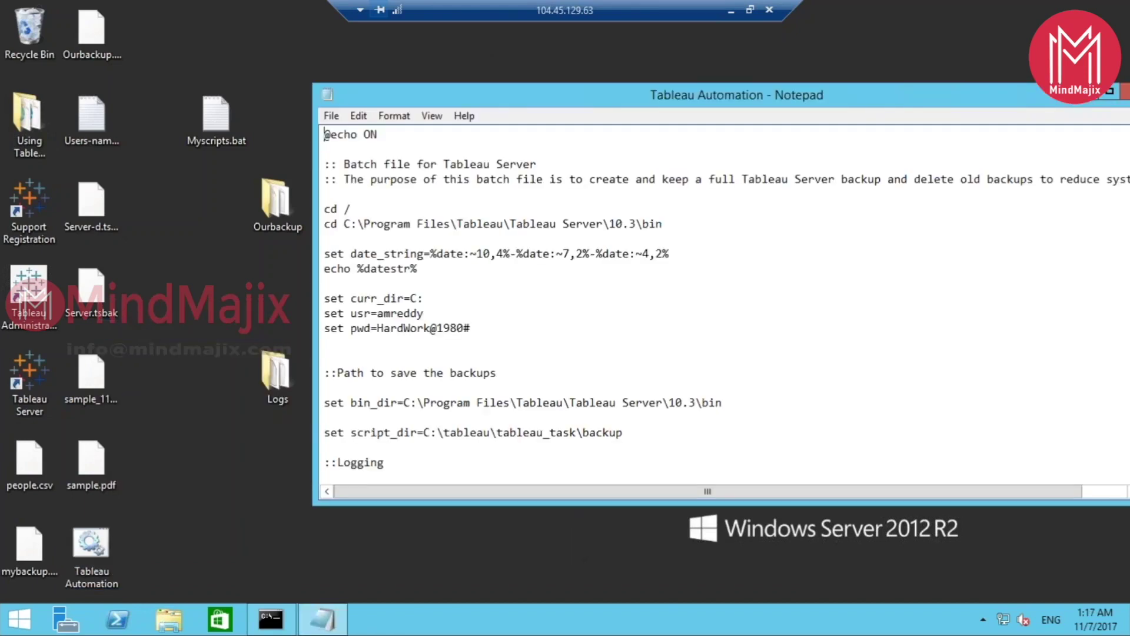
{"action": "double_click", "coordinate": [600, 98]}
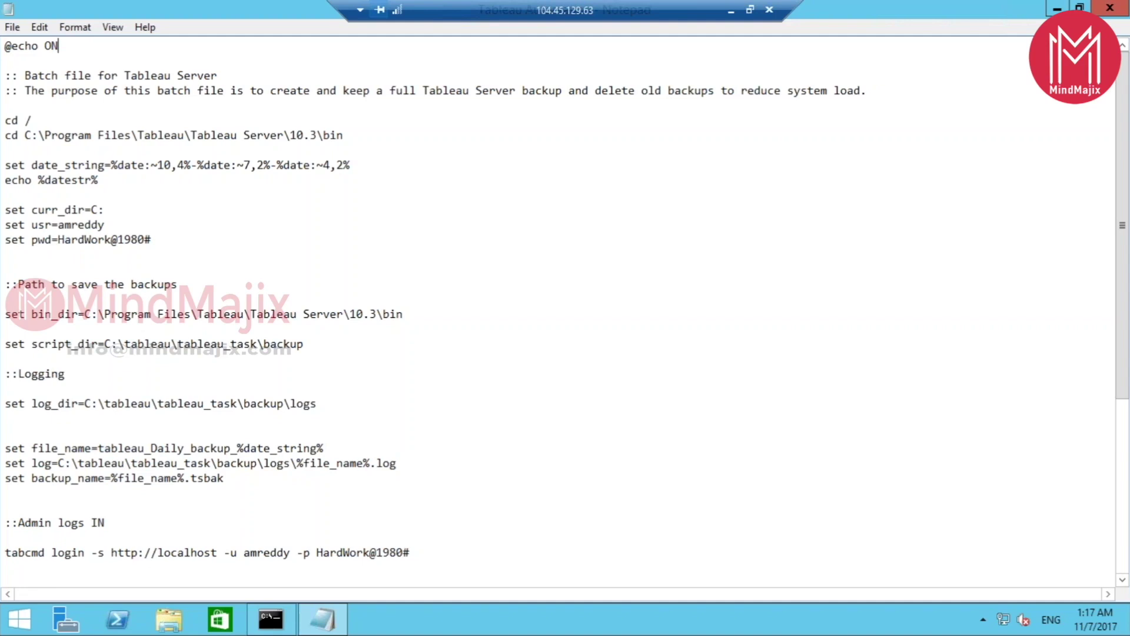
Review the script's opening comments and cd line, then close the License Check console.
{"action": "left_click", "coordinate": [877, 94]}
{"action": "left_click_drag", "start_coordinate": [224, 110], "coordinate": [6, 72]}
{"action": "left_click", "coordinate": [59, 75]}
{"action": "left_click", "coordinate": [231, 77]}
{"action": "left_click_drag", "start_coordinate": [1123, 189], "coordinate": [1124, 210]}
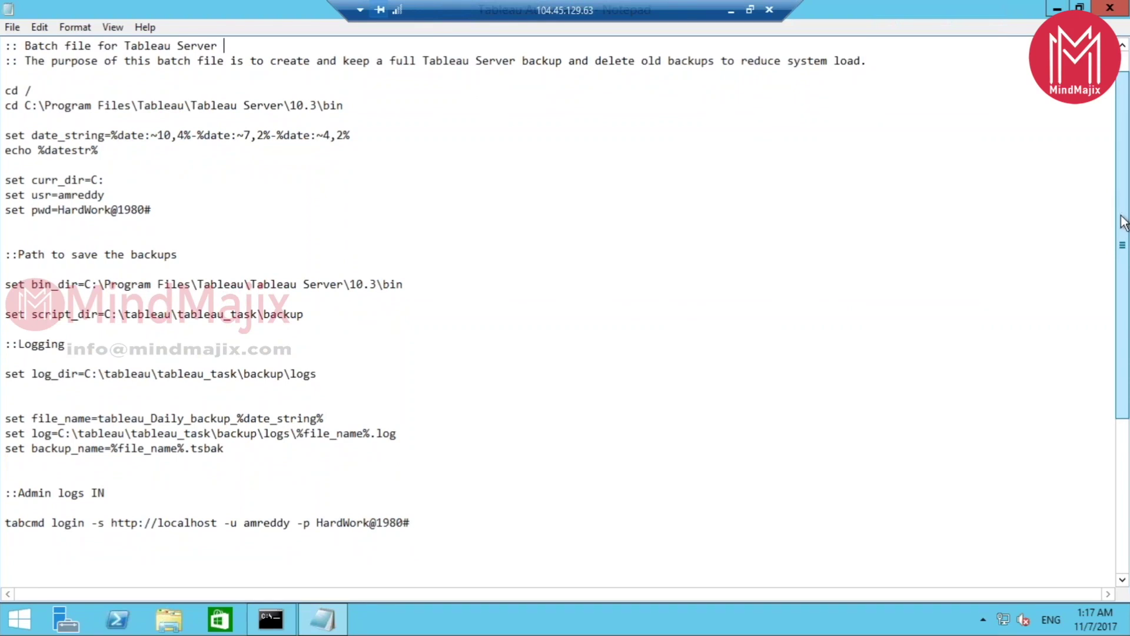
{"action": "left_click_drag", "start_coordinate": [1125, 223], "coordinate": [457, 116]}
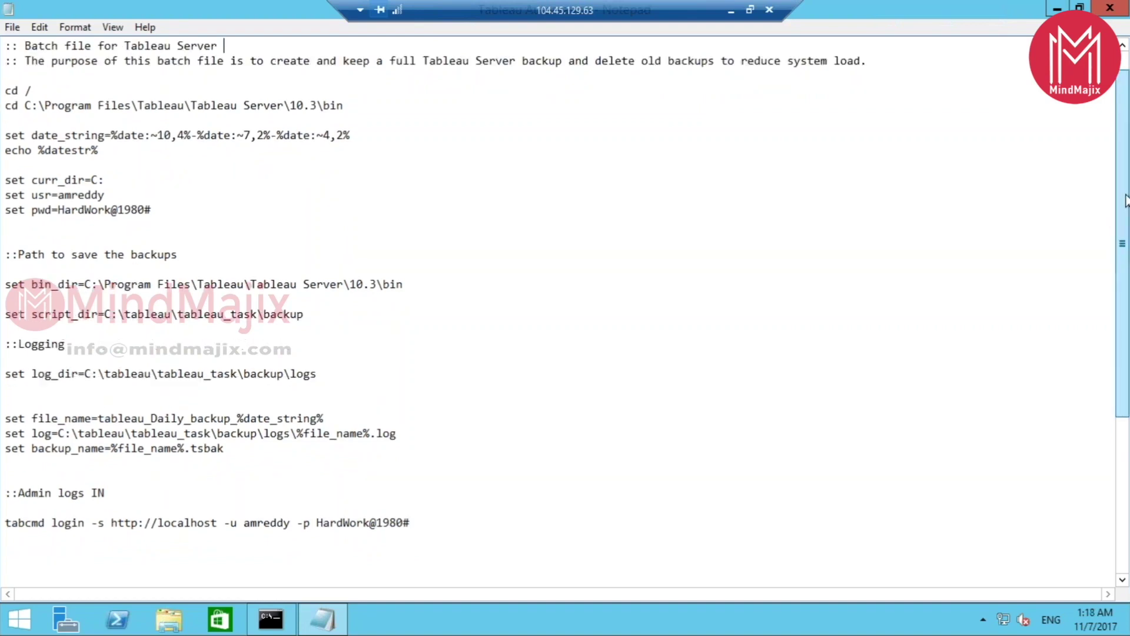
{"action": "left_click", "coordinate": [351, 107]}
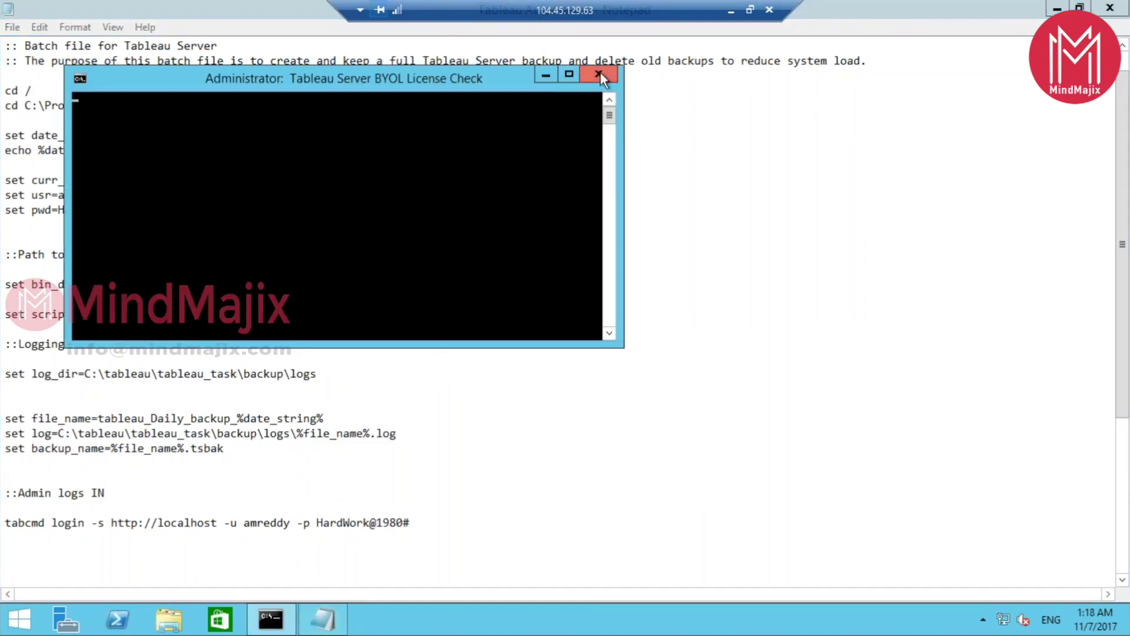
{"action": "left_click", "coordinate": [600, 73]}
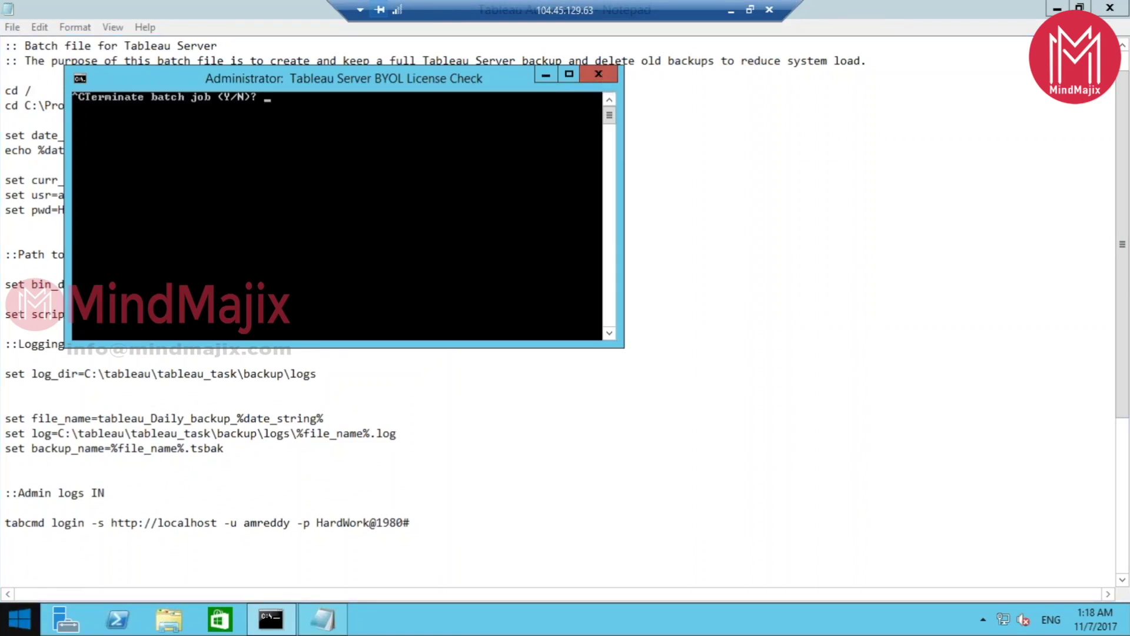
Open an administrator Command Prompt and change to the drive root with cd /.
{"action": "key", "text": "super+r"}
{"action": "key", "text": "Escape"}
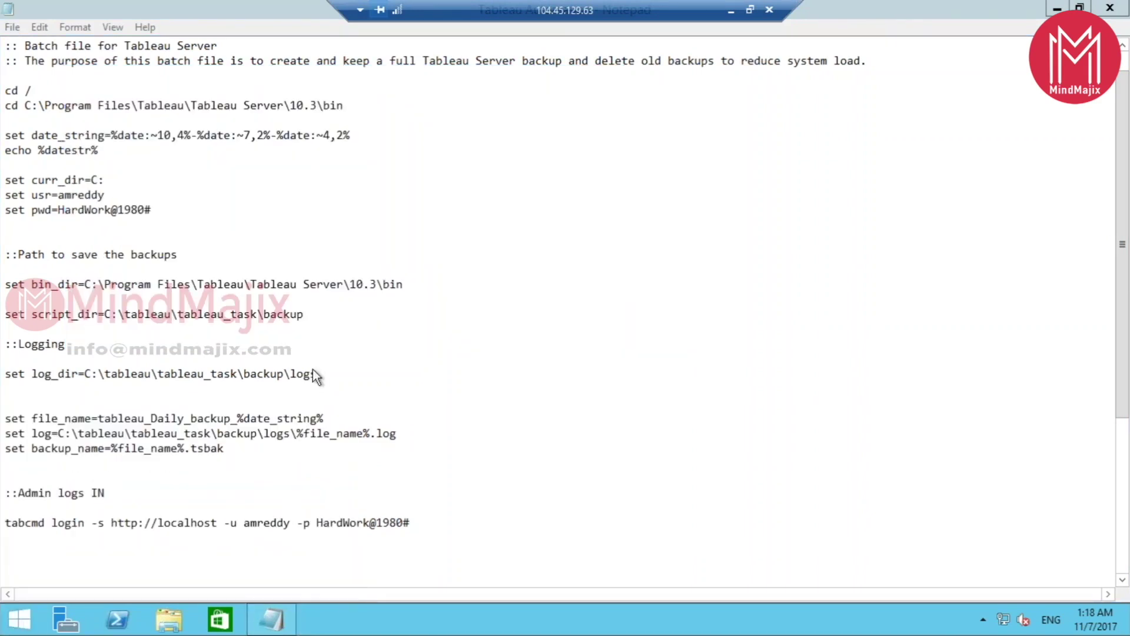
{"action": "type", "text": "c"}
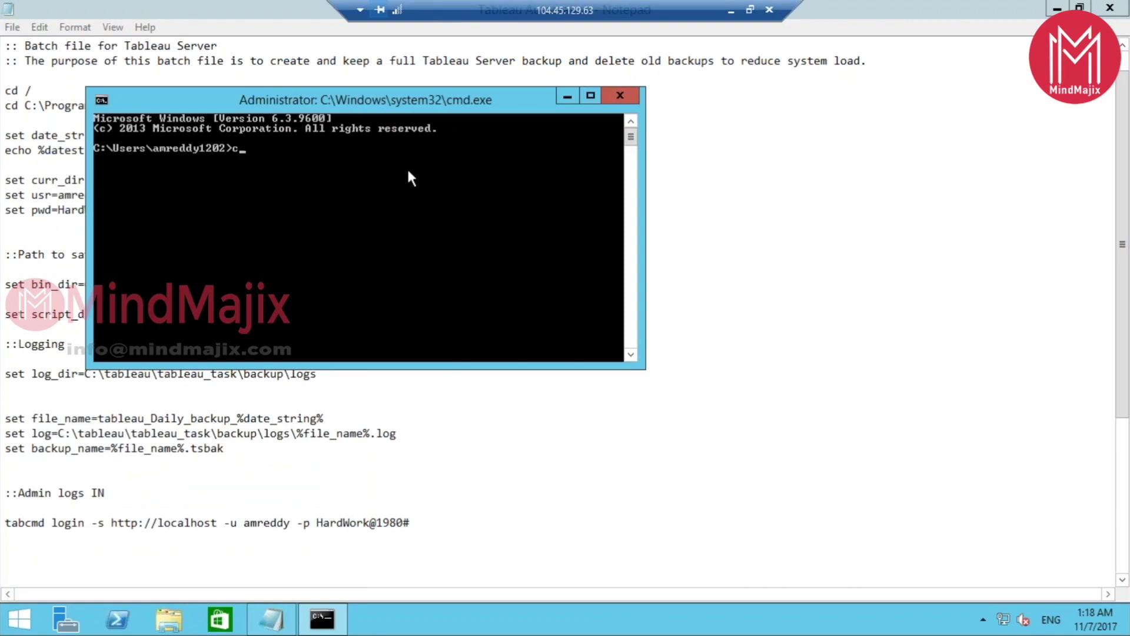
{"action": "type", "text": "d /"}
{"action": "key", "text": "Return"}
Paste the script's cd line into the console and run it to enter the Tableau Server 10.3 bin folder.
{"action": "left_click_drag", "start_coordinate": [353, 100], "coordinate": [691, 156]}
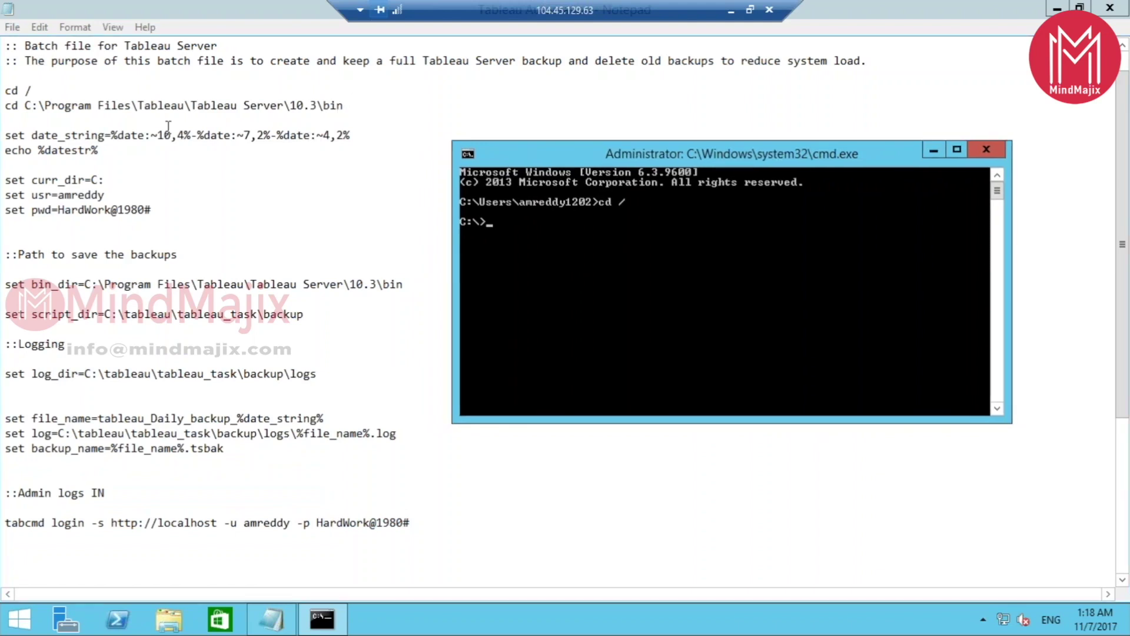
{"action": "left_click_drag", "start_coordinate": [33, 109], "coordinate": [7, 109]}
{"action": "key", "text": "super+c"}
{"action": "key", "text": "alt+Tab"}
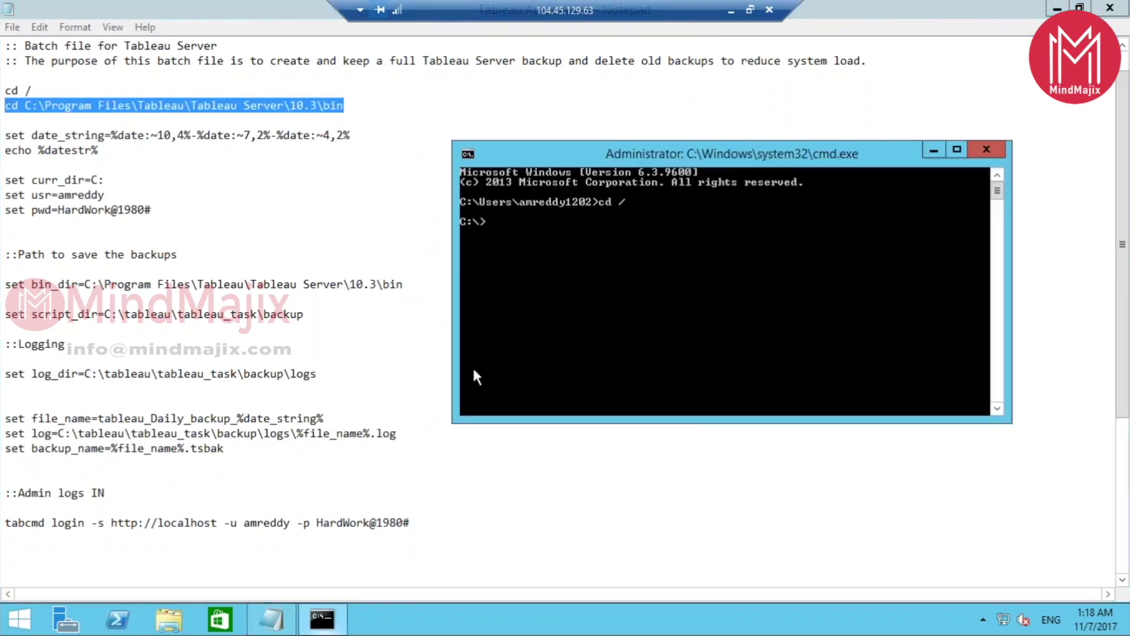
{"action": "right_click", "coordinate": [511, 233]}
{"action": "left_click", "coordinate": [548, 280]}
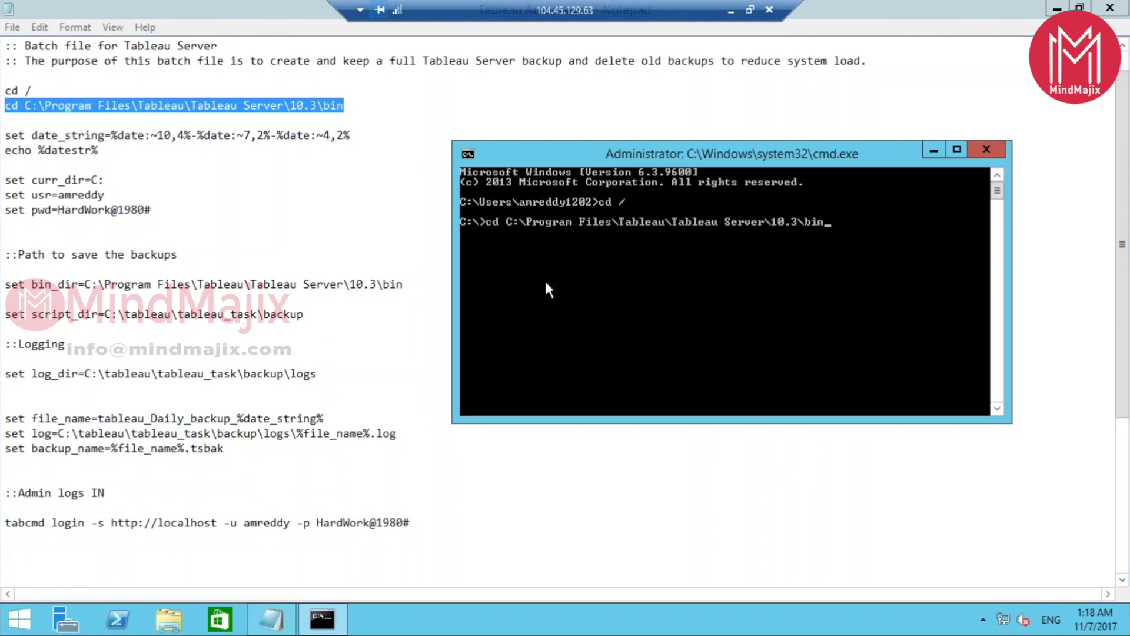
{"action": "key", "text": "Return"}
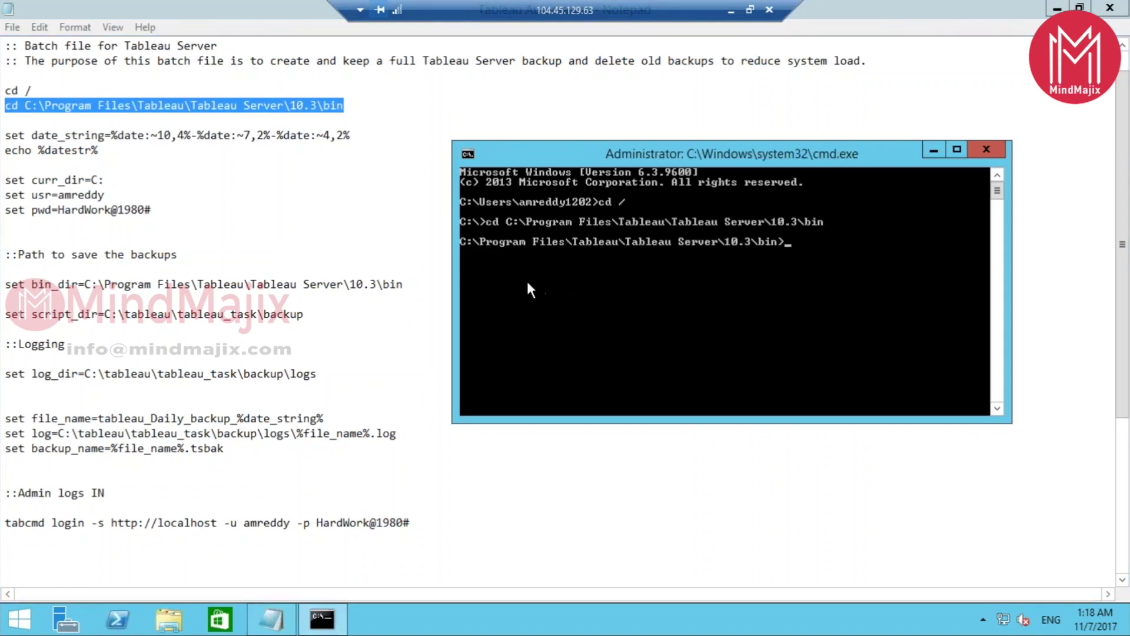
{"action": "left_click", "coordinate": [359, 136]}
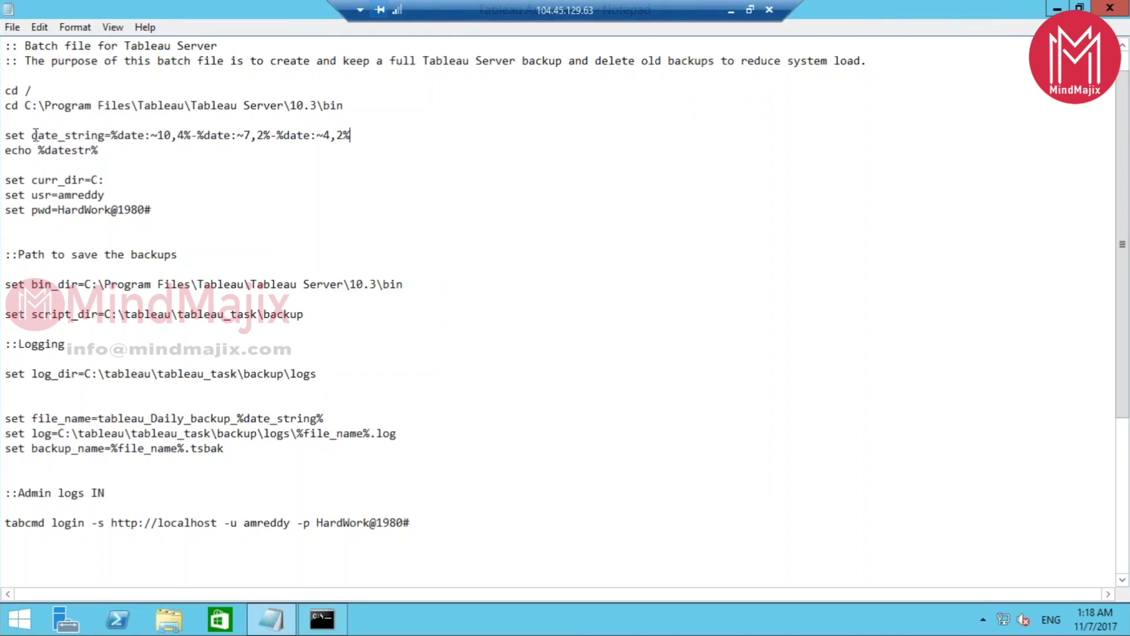
{"action": "left_click", "coordinate": [32, 135], "text": "shift"}
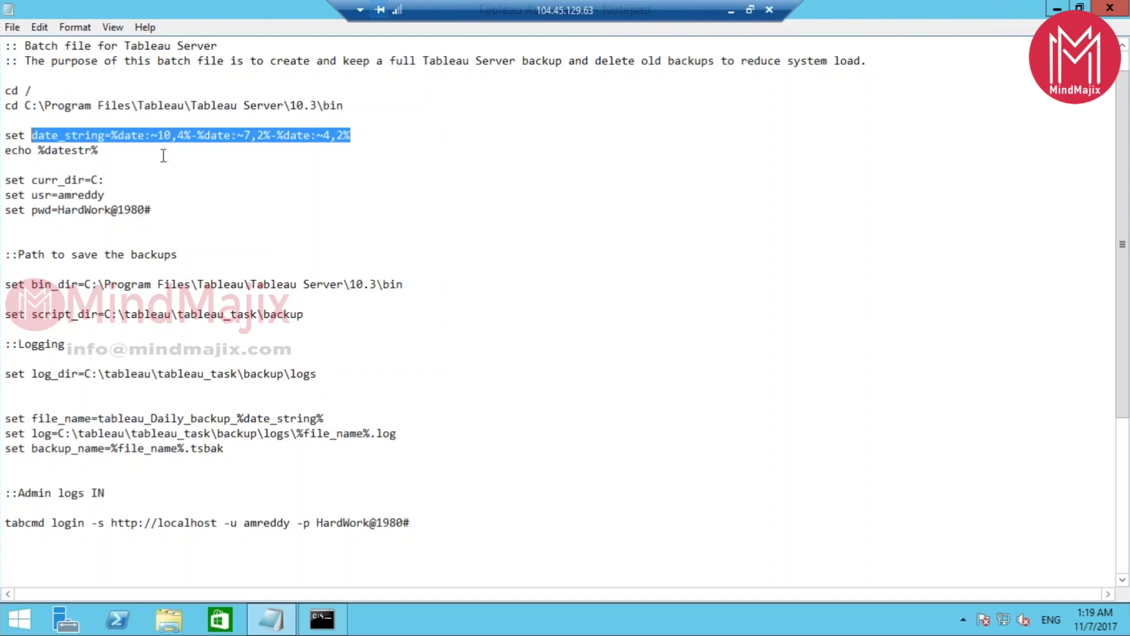
{"action": "left_click", "coordinate": [163, 155]}
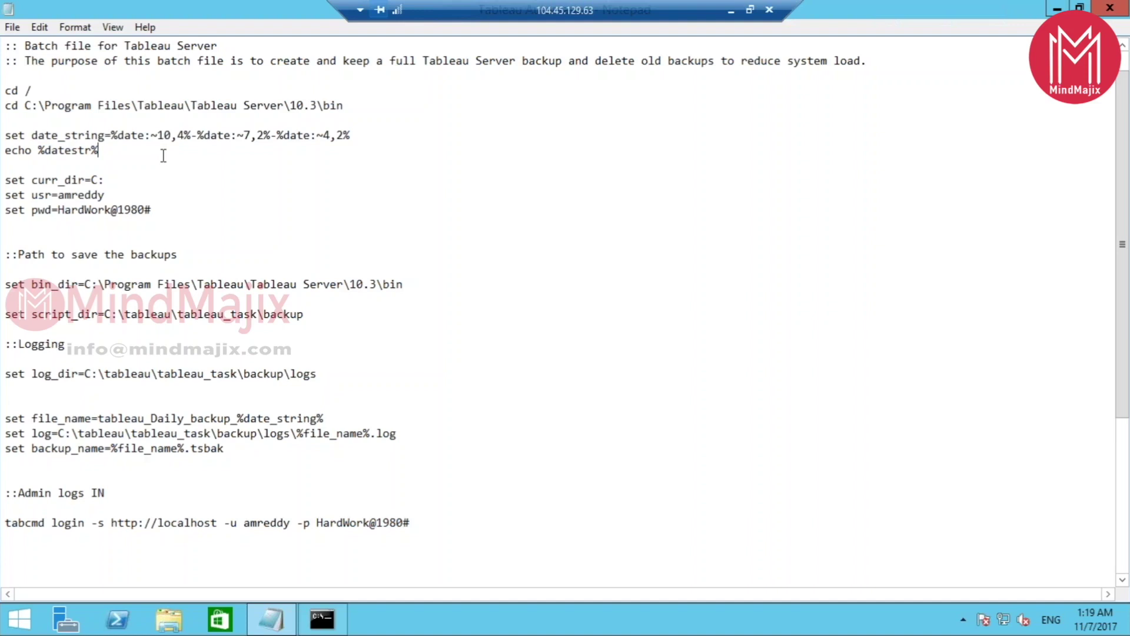
{"action": "left_click", "coordinate": [365, 135]}
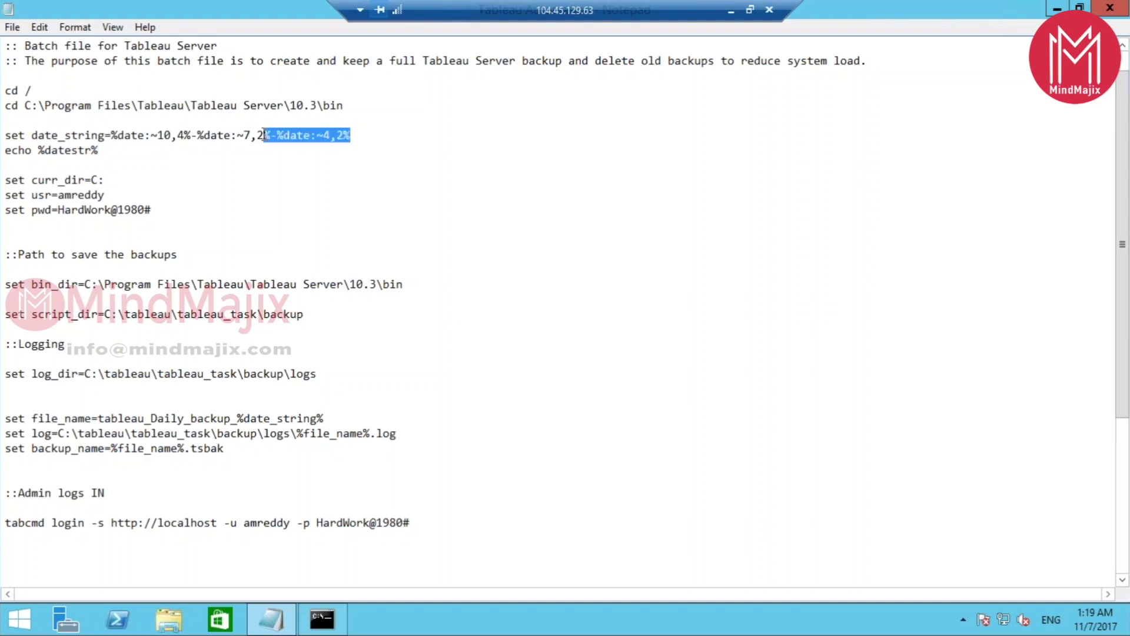
{"action": "left_click_drag", "start_coordinate": [264, 135], "coordinate": [110, 135]}
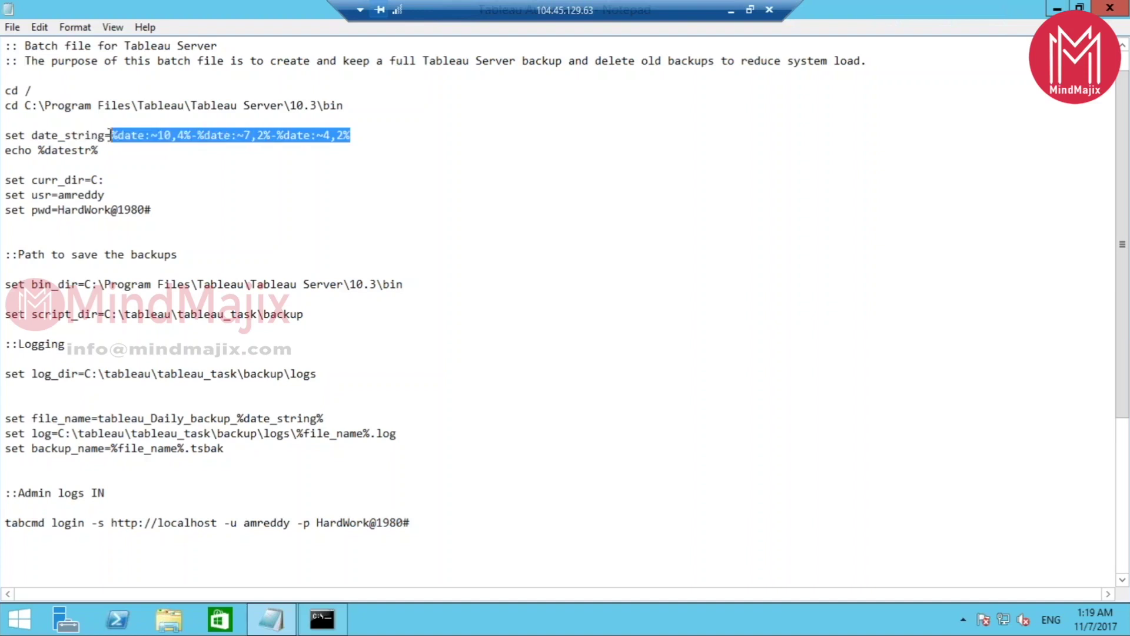
{"action": "left_click", "coordinate": [158, 161]}
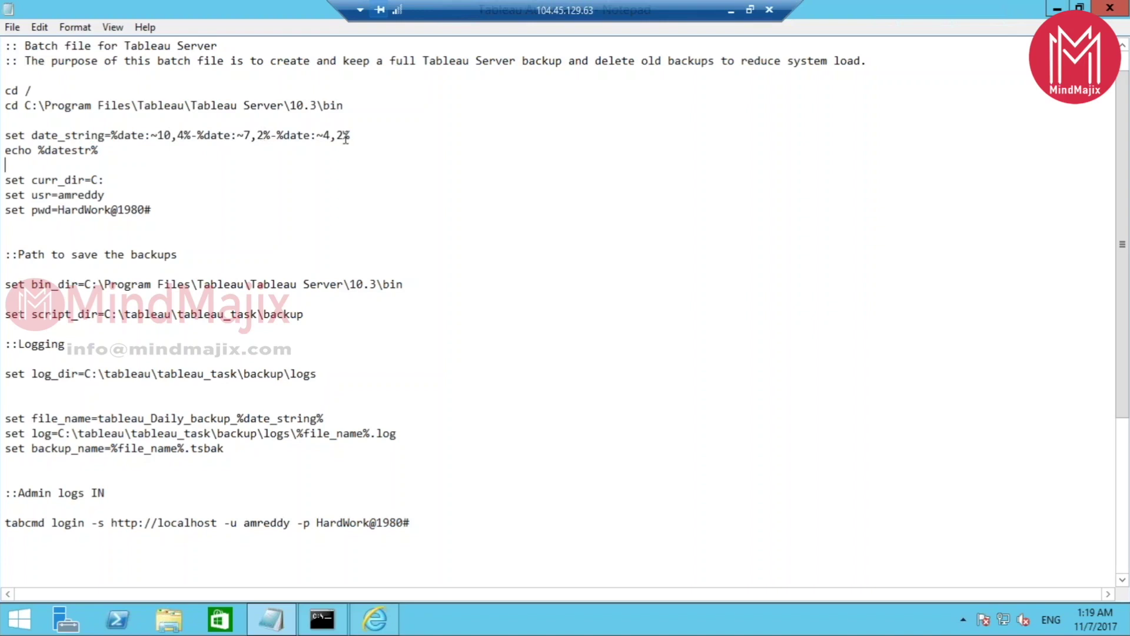
{"action": "left_click", "coordinate": [333, 149]}
{"action": "scroll", "coordinate": [1121, 232], "scroll_direction": "down", "scroll_amount": 4}
{"action": "scroll", "coordinate": [1120, 226], "scroll_direction": "up", "scroll_amount": 5}
{"action": "left_click", "coordinate": [241, 226]}
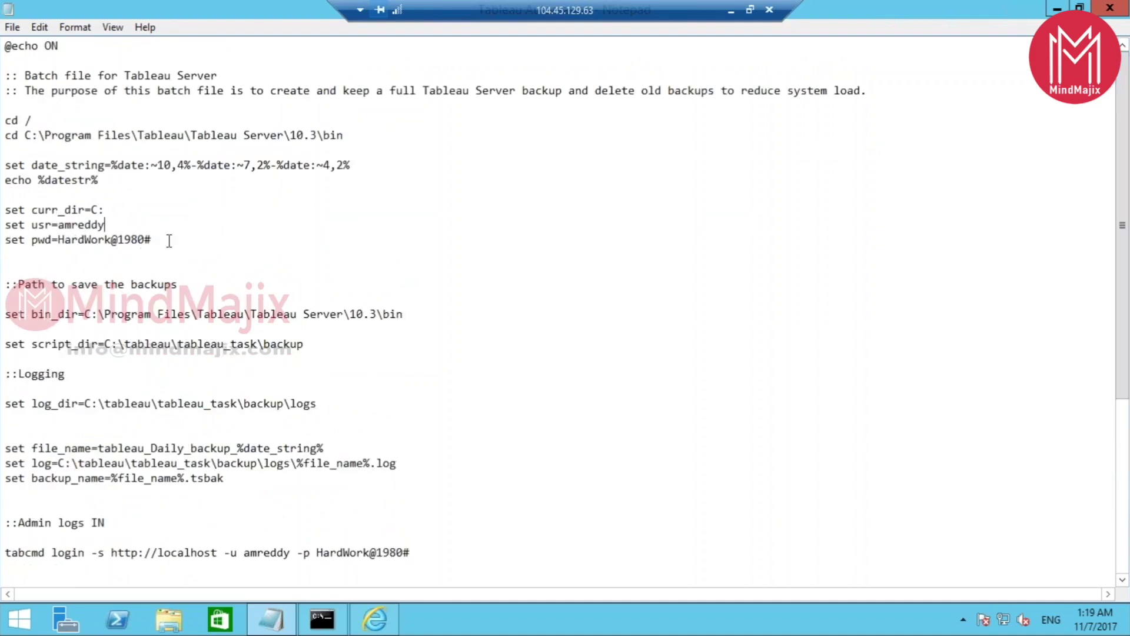
{"action": "left_click", "coordinate": [169, 240]}
{"action": "left_click_drag", "start_coordinate": [1123, 200], "coordinate": [1123, 248]}
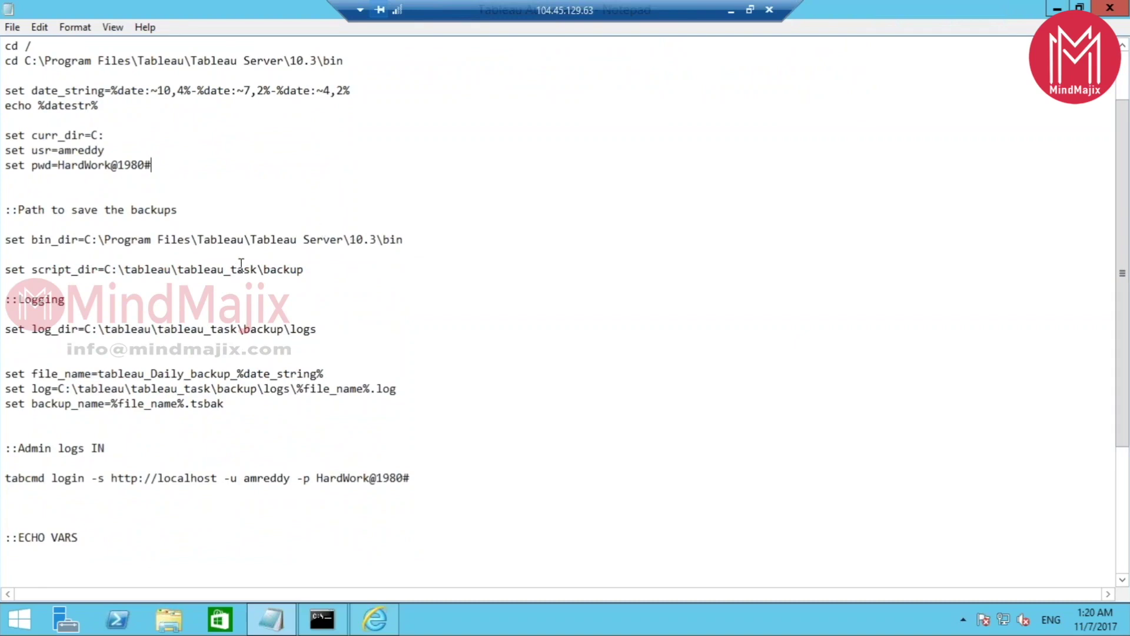
{"action": "left_click", "coordinate": [331, 272]}
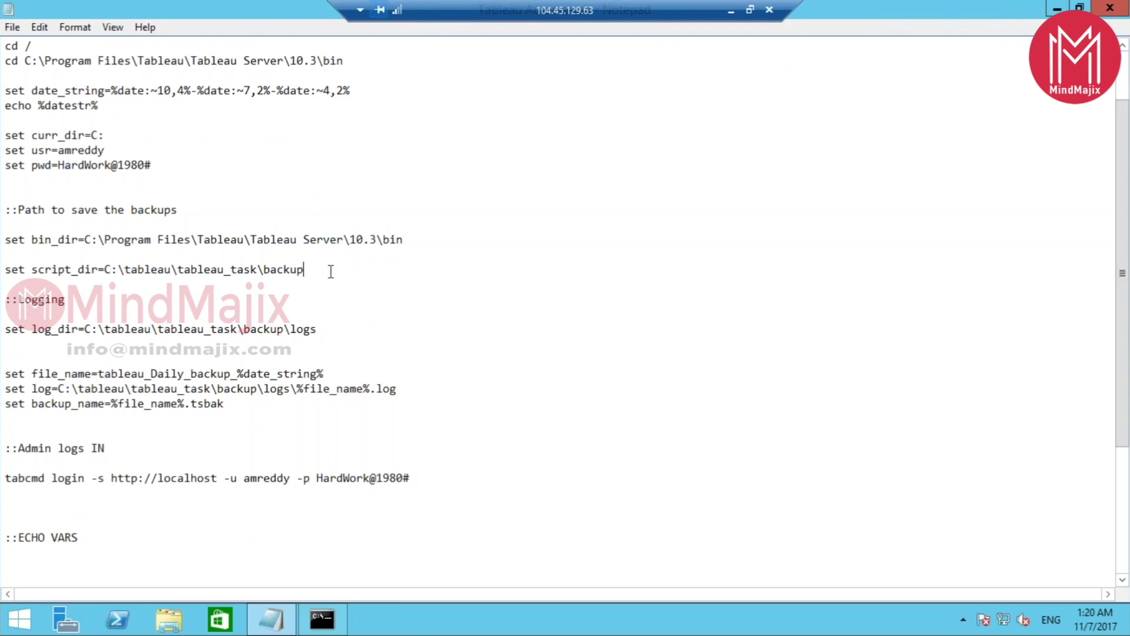
{"action": "left_click", "coordinate": [323, 333]}
{"action": "left_click", "coordinate": [190, 331], "text": "shift"}
{"action": "left_click_drag", "start_coordinate": [175, 331], "coordinate": [152, 331]}
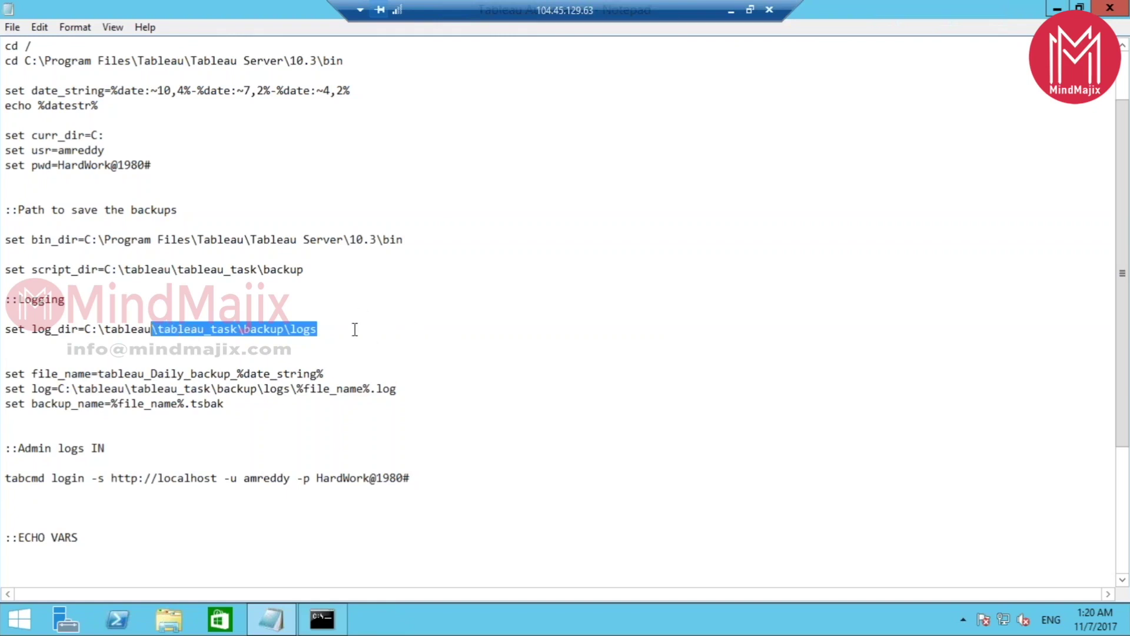
{"action": "left_click", "coordinate": [355, 329]}
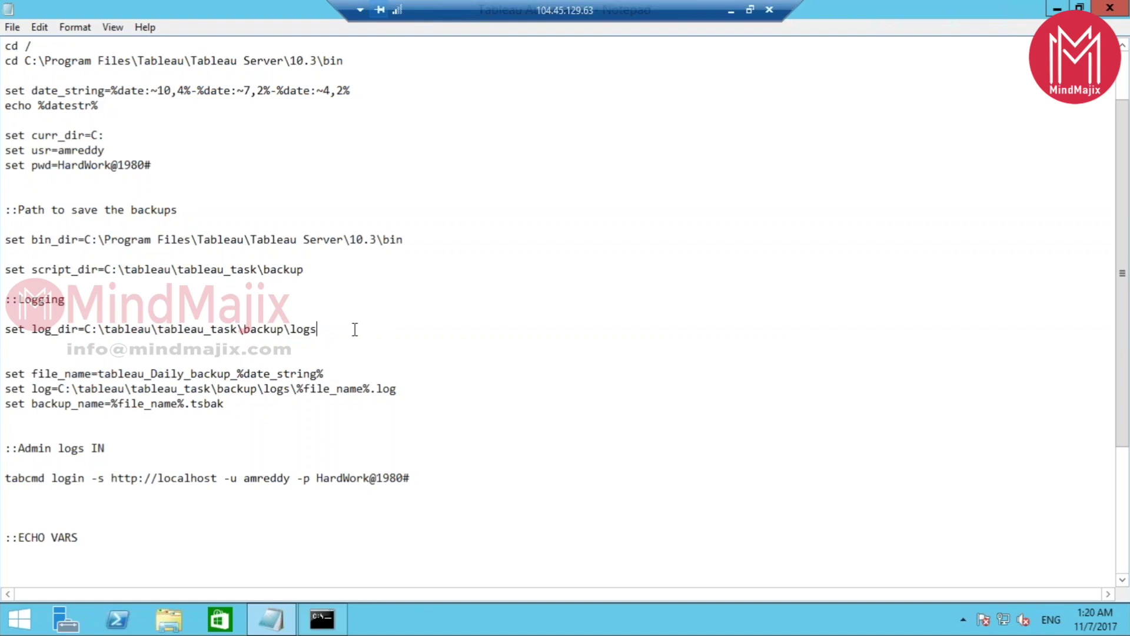
{"action": "key", "text": "Down"}
{"action": "key", "text": "Down"}
{"action": "key", "text": "End"}
{"action": "left_click", "coordinate": [407, 391]}
{"action": "left_click", "coordinate": [329, 406]}
{"action": "left_click_drag", "start_coordinate": [325, 374], "coordinate": [99, 377]}
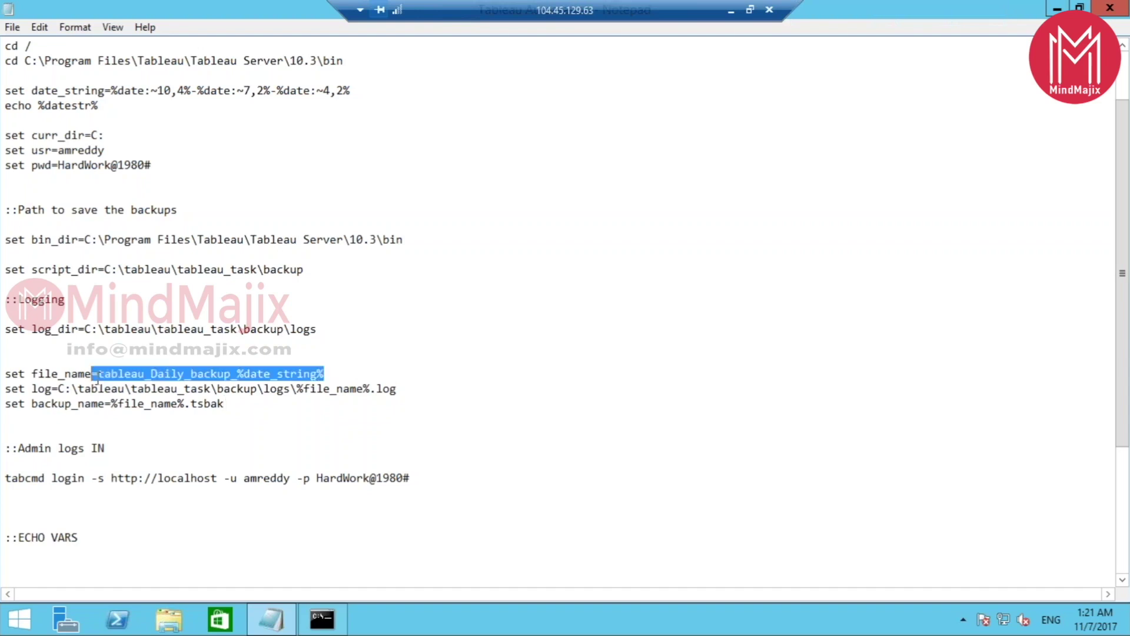
{"action": "left_click", "coordinate": [253, 409]}
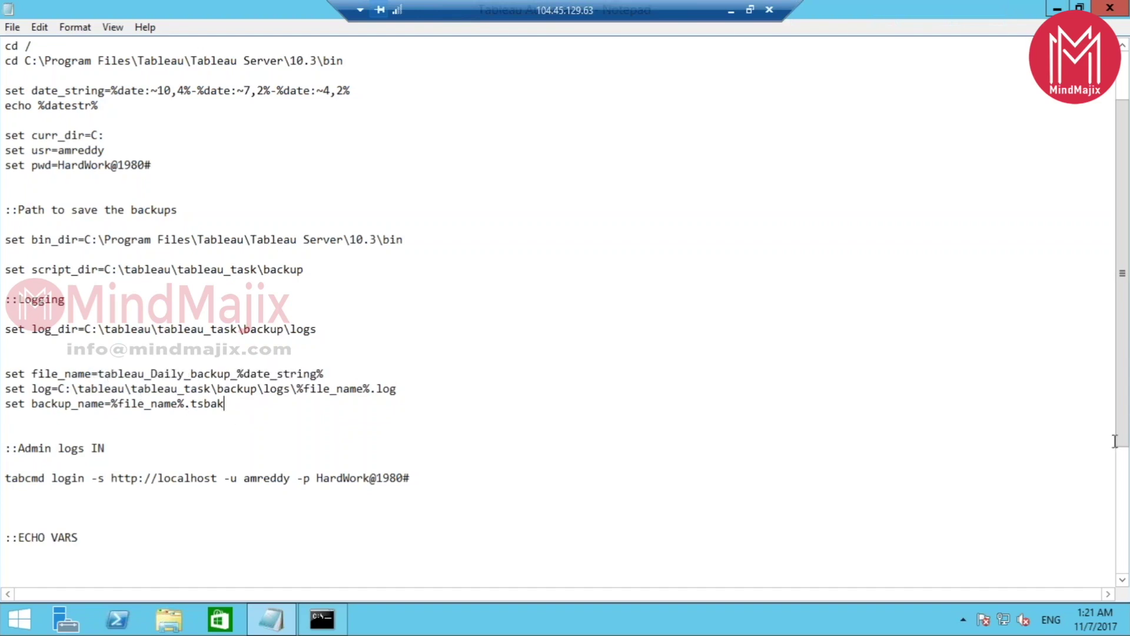
{"action": "scroll", "coordinate": [393, 323], "scroll_direction": "down", "scroll_amount": 4}
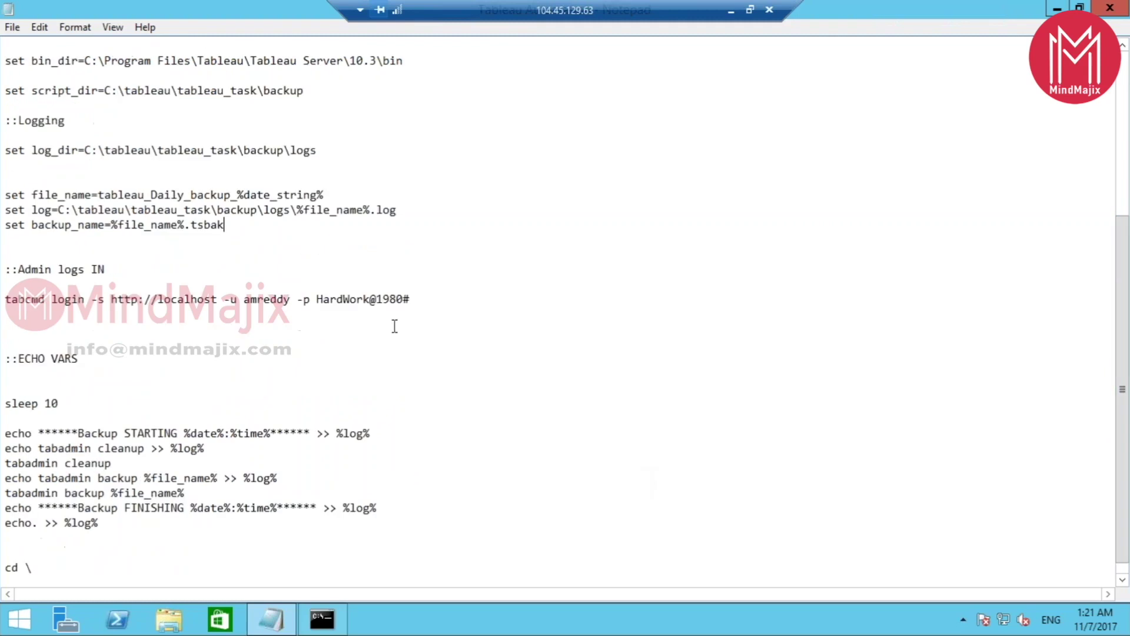
{"action": "left_click", "coordinate": [435, 305]}
{"action": "left_click", "coordinate": [277, 227]}
{"action": "left_click", "coordinate": [431, 301]}
{"action": "scroll", "coordinate": [1107, 398], "scroll_direction": "down", "scroll_amount": 1}
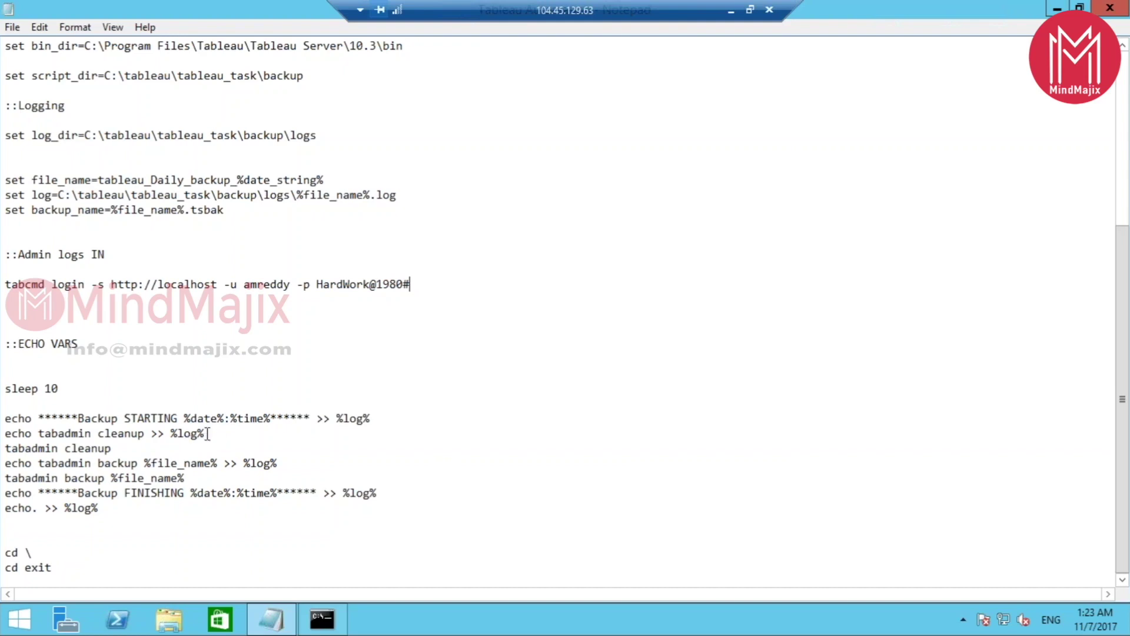
Move the echo Backup STARTING line to the blank line above set file_name.
{"action": "left_click_drag", "start_coordinate": [380, 421], "coordinate": [7, 405]}
{"action": "key", "text": "ctrl+c"}
{"action": "key", "text": "BackSpace"}
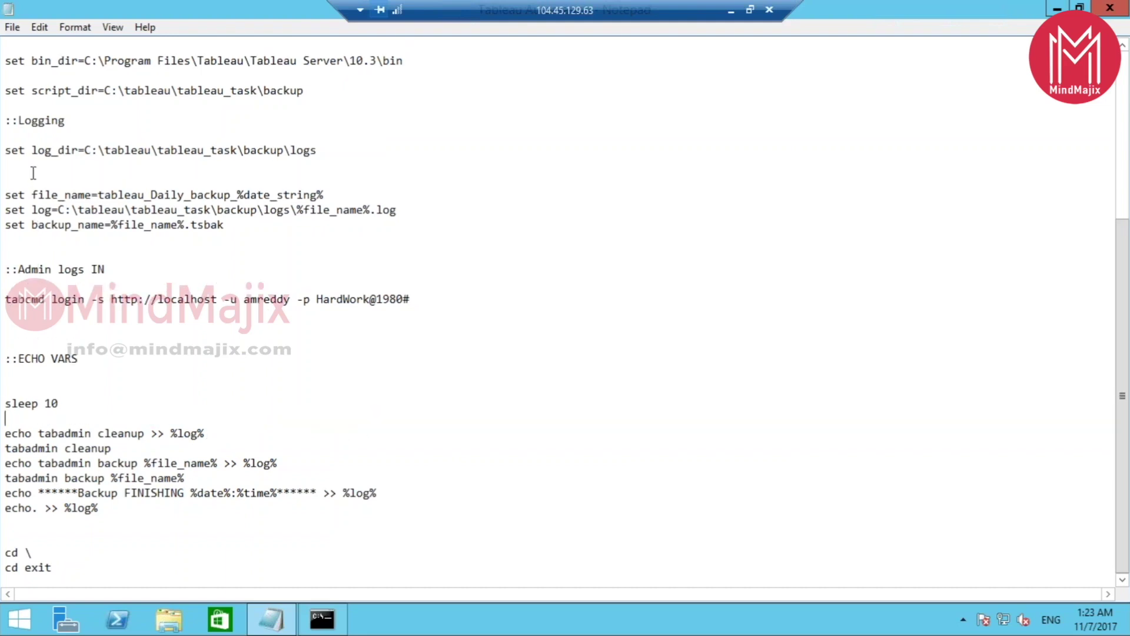
{"action": "left_click", "coordinate": [23, 176]}
{"action": "key", "text": "ctrl+v"}
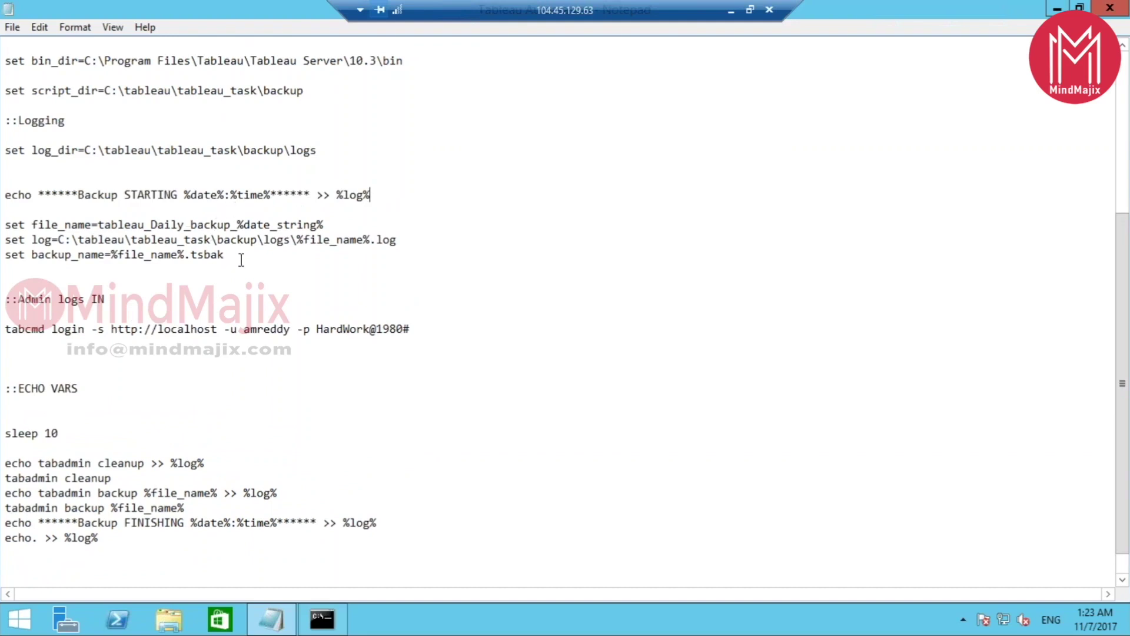
Inspect the sleep 10 line and the tabadmin backup command in the script.
{"action": "left_click", "coordinate": [72, 434]}
{"action": "left_click_drag", "start_coordinate": [184, 508], "coordinate": [6, 508]}
{"action": "left_click", "coordinate": [200, 508]}
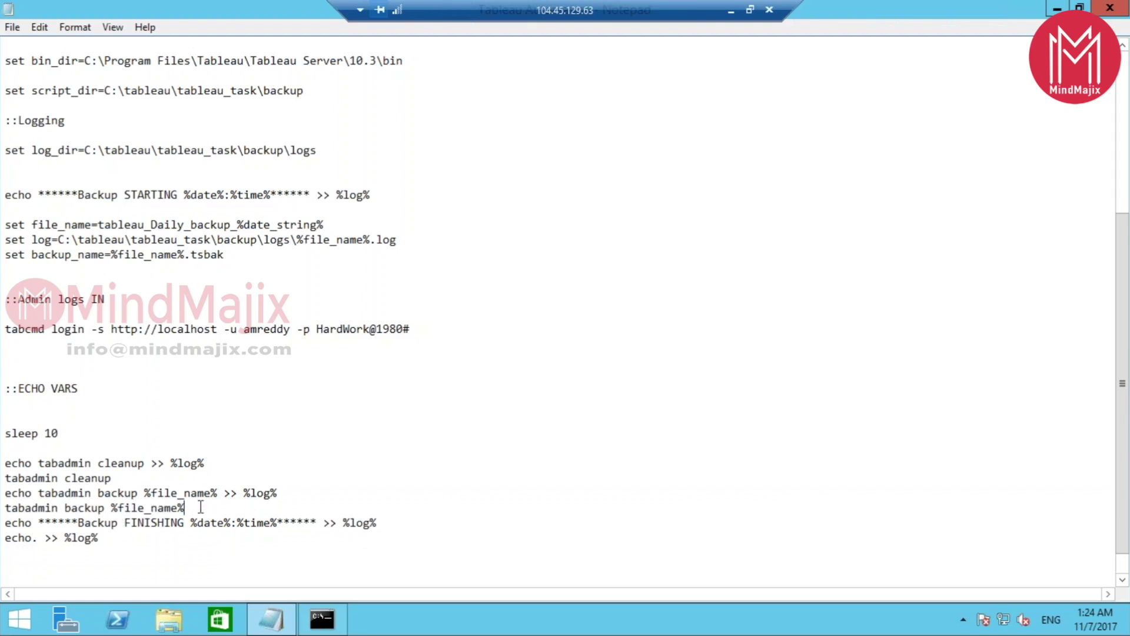